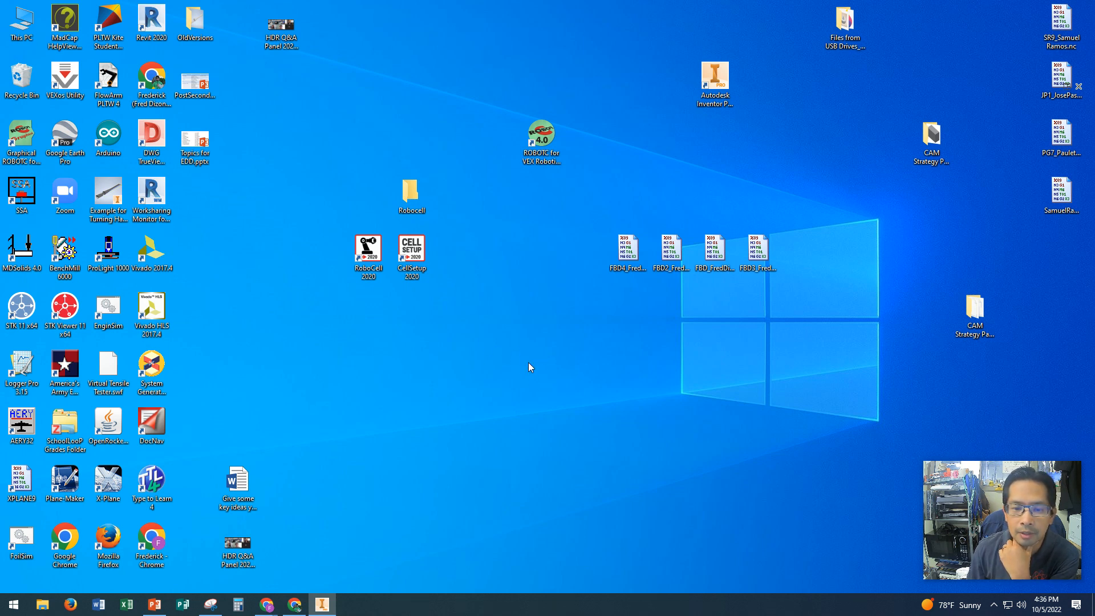
- Create a new folder on the desktop and name it "CIM - " followed by the owner's full name
right_click(527, 361)
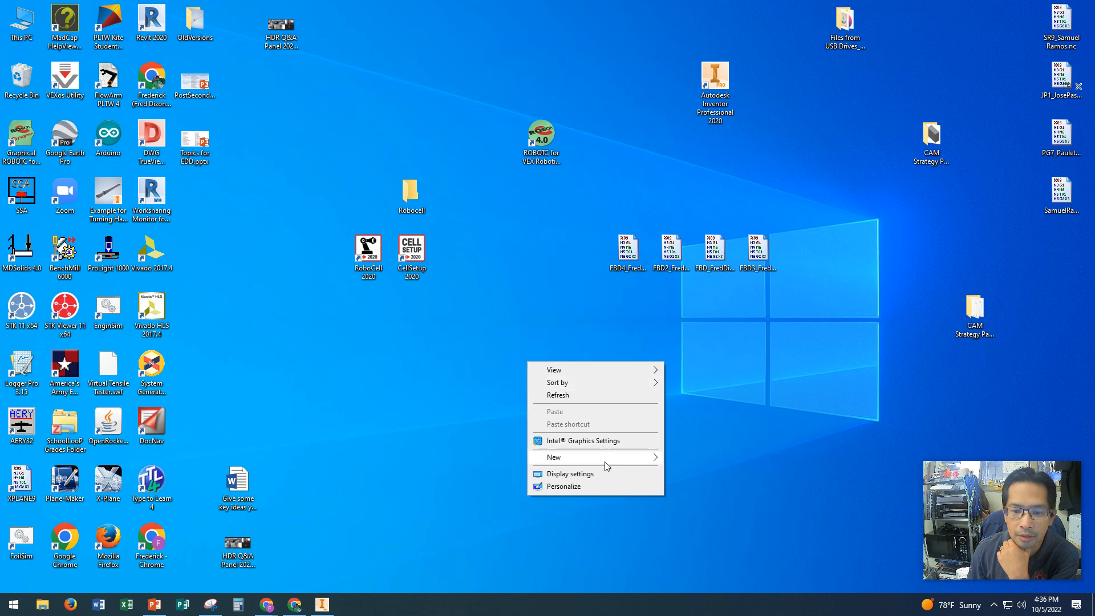
mouse_move(606, 463)
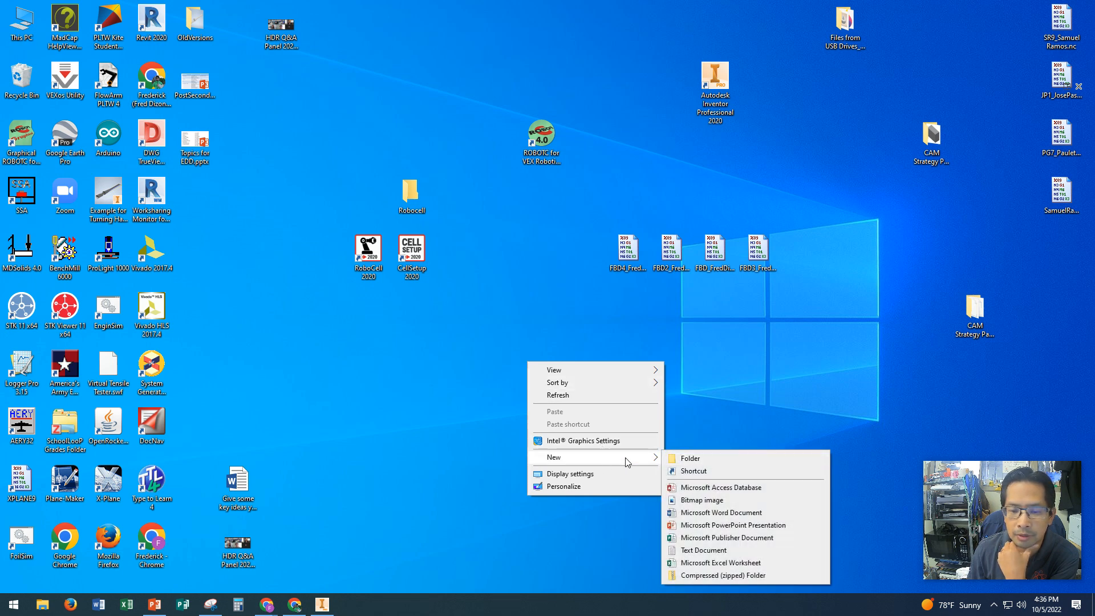
left_click(688, 459)
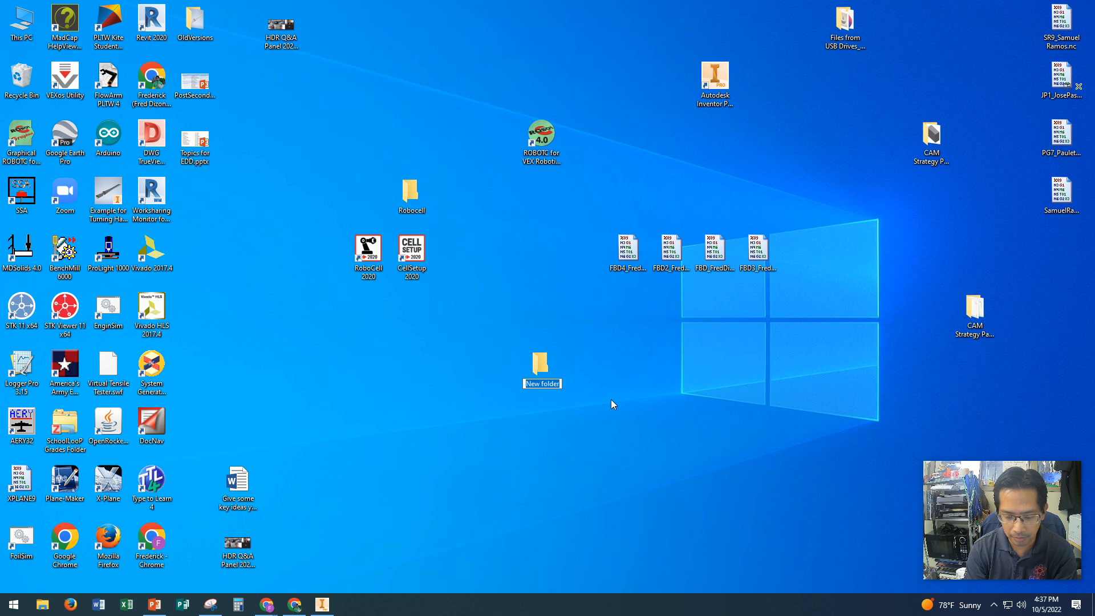
type("CIM - ")
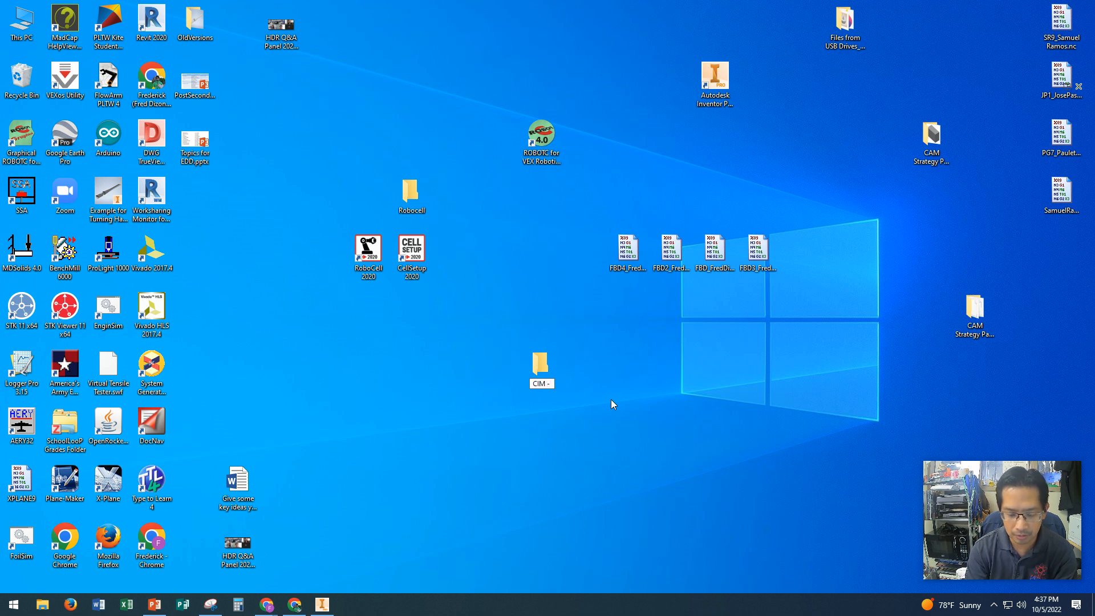
type("Fred Dizon")
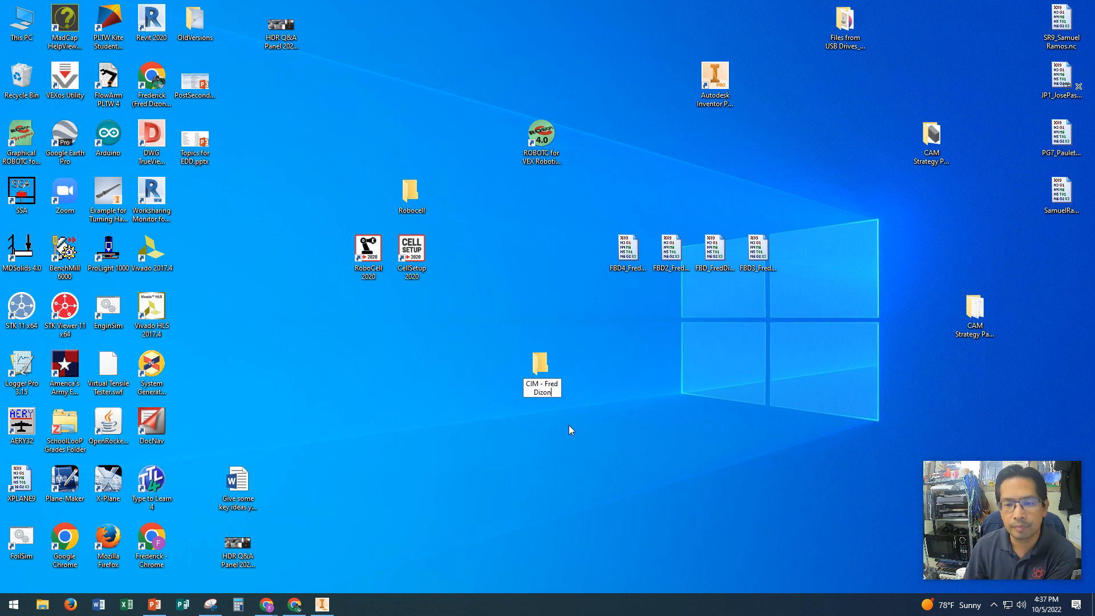
key("Return")
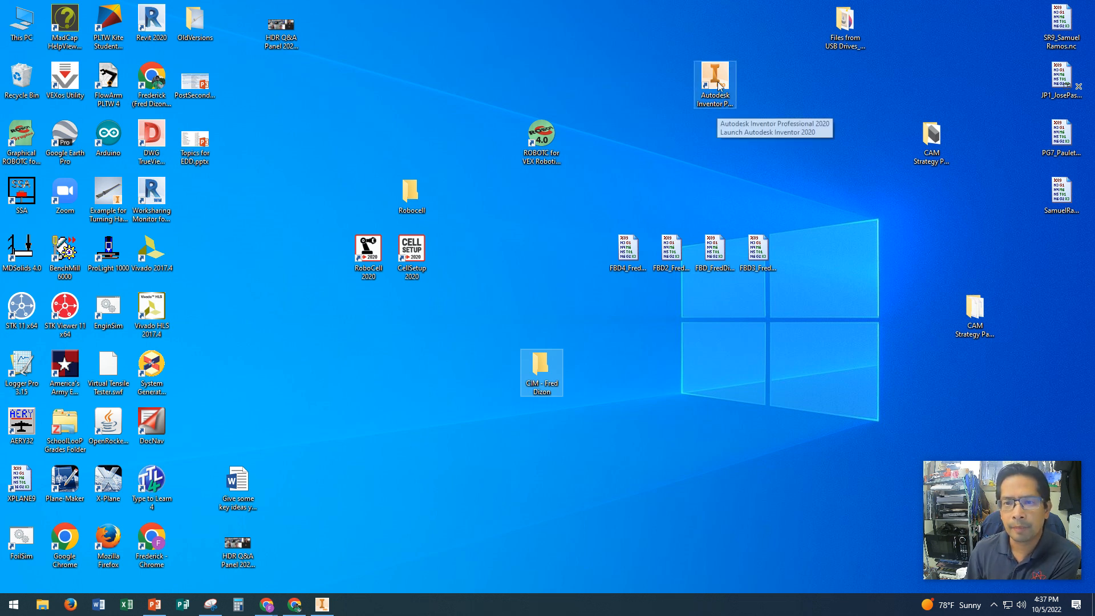
- Move the Autodesk Inventor Professional 2020 shortcut beside the other desktop icons and open Autodesk Inventor
left_click_drag(710, 77, 377, 38)
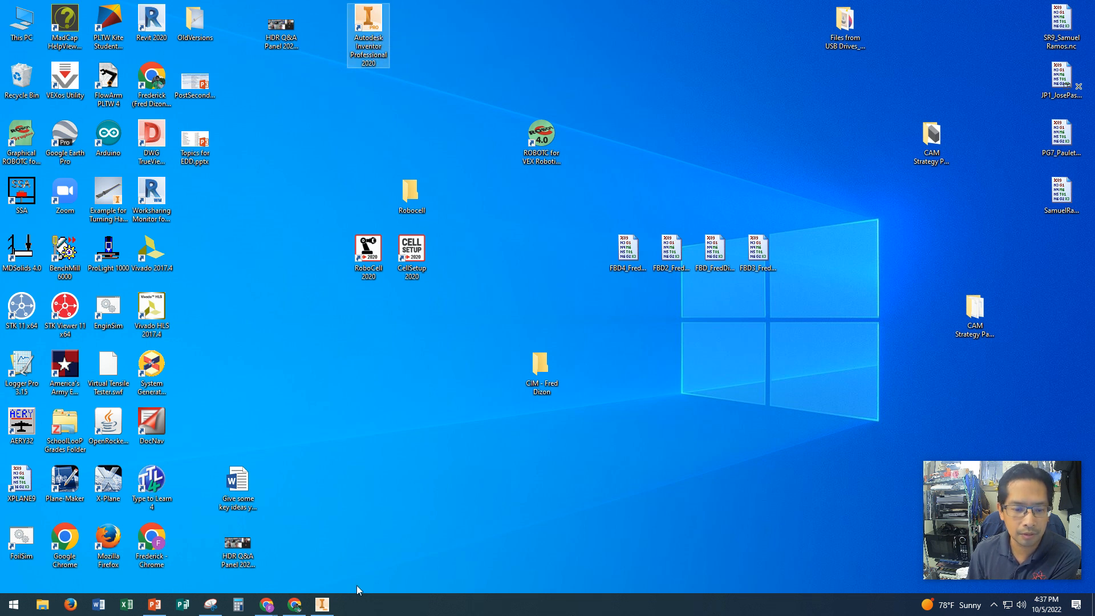
left_click(326, 605)
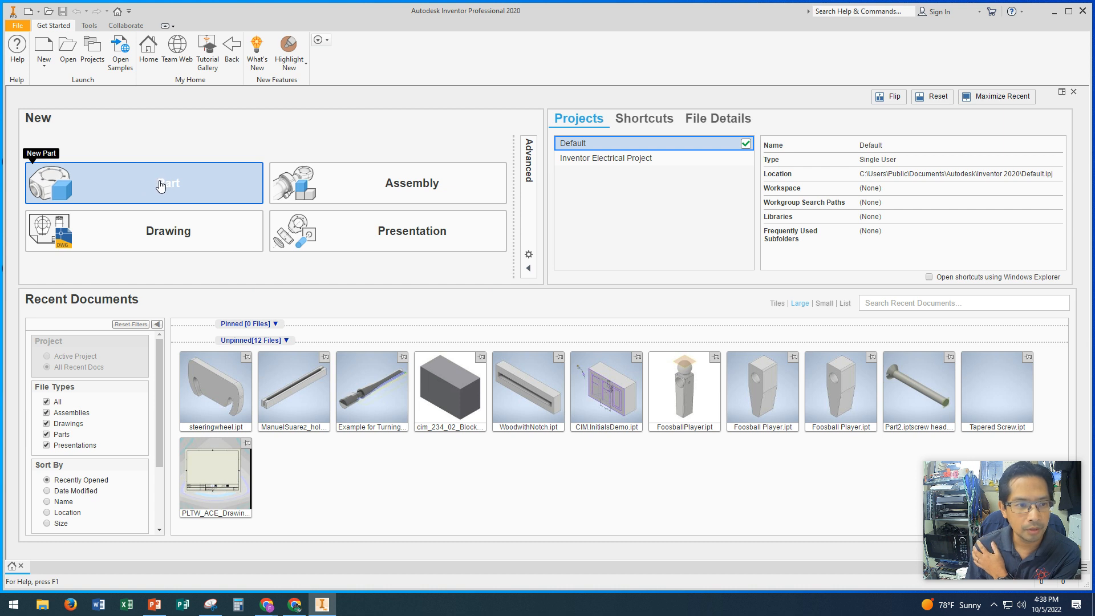
left_click(45, 63)
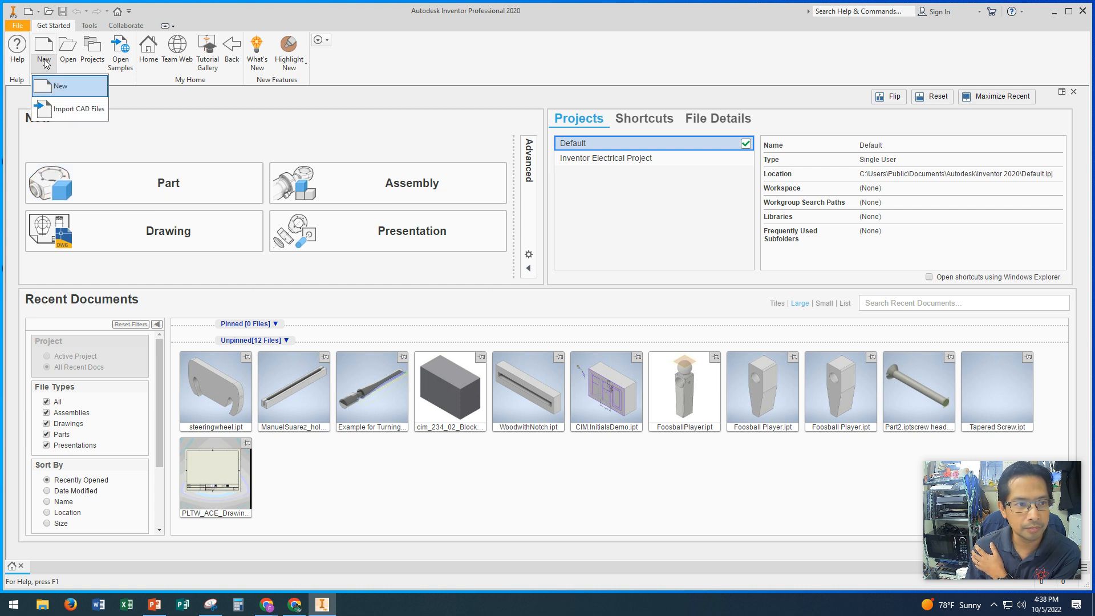
left_click(49, 92)
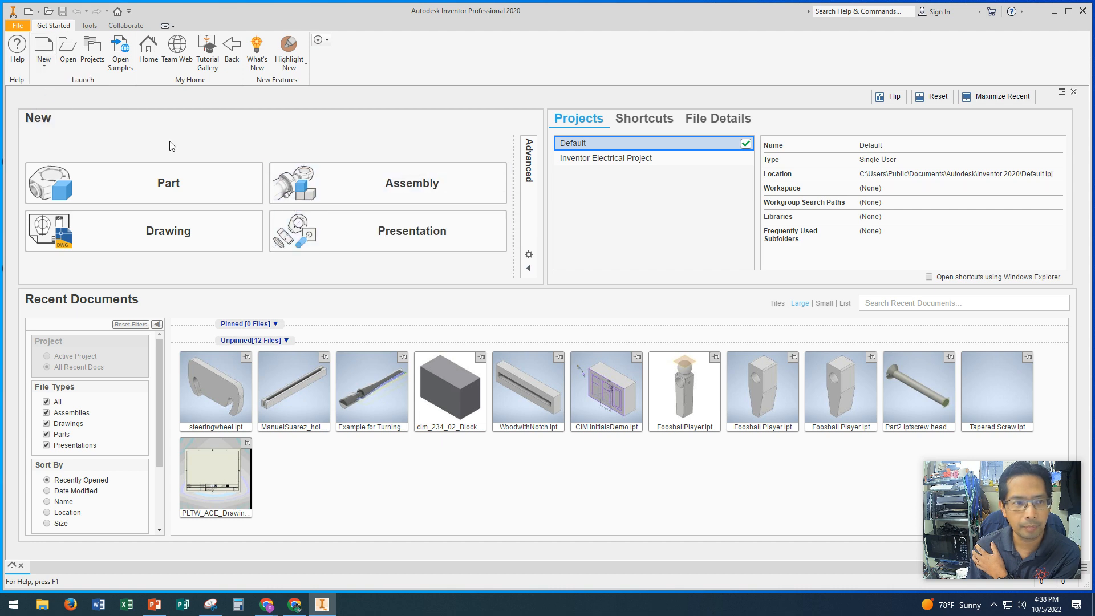
left_click(42, 47)
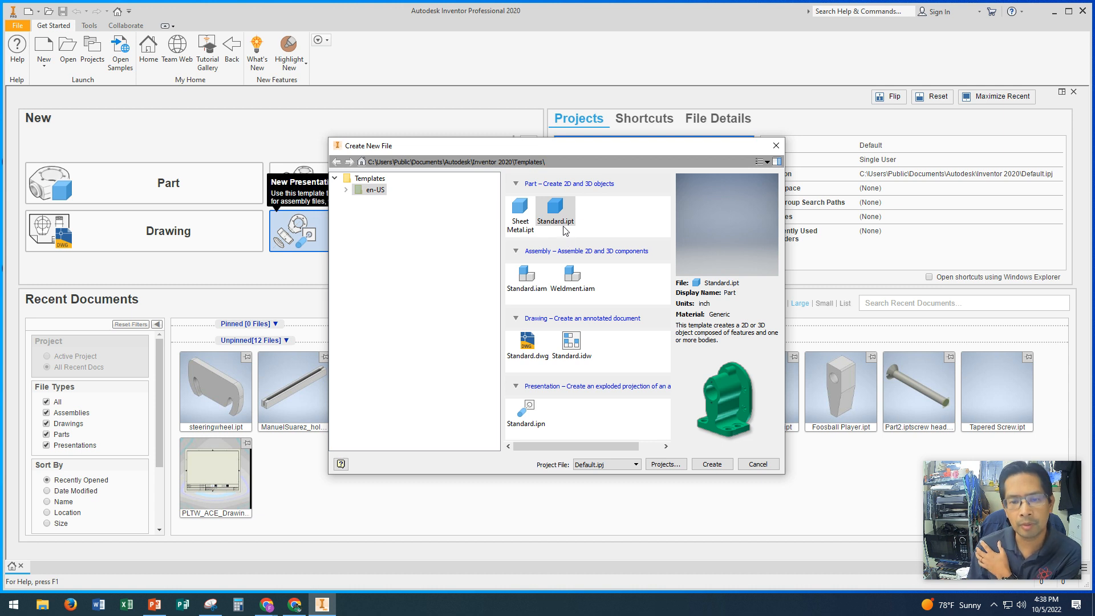
left_click(550, 213)
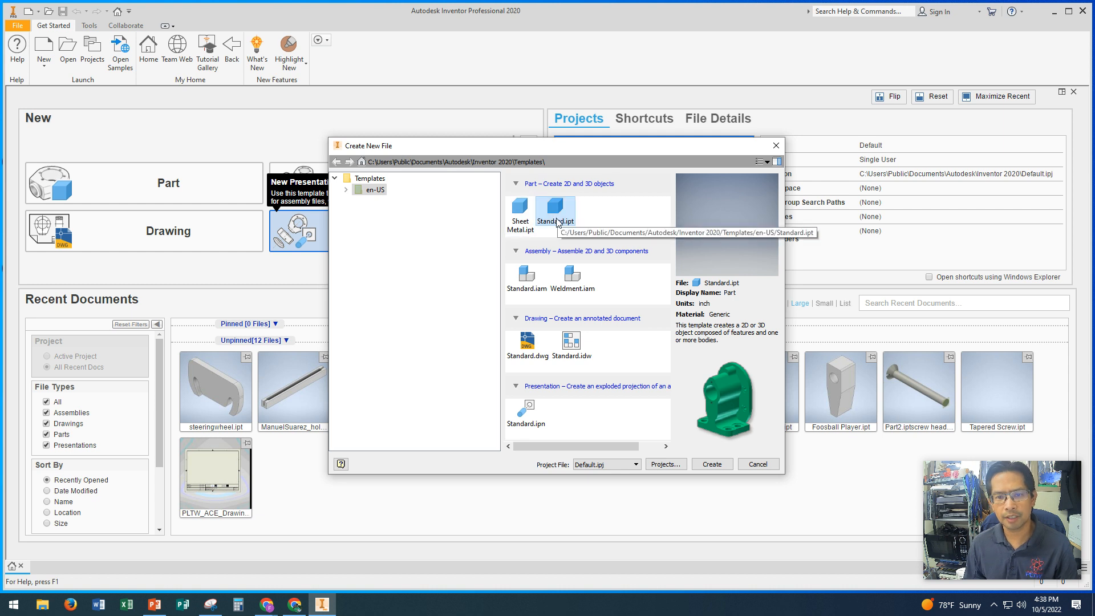
left_click(757, 464)
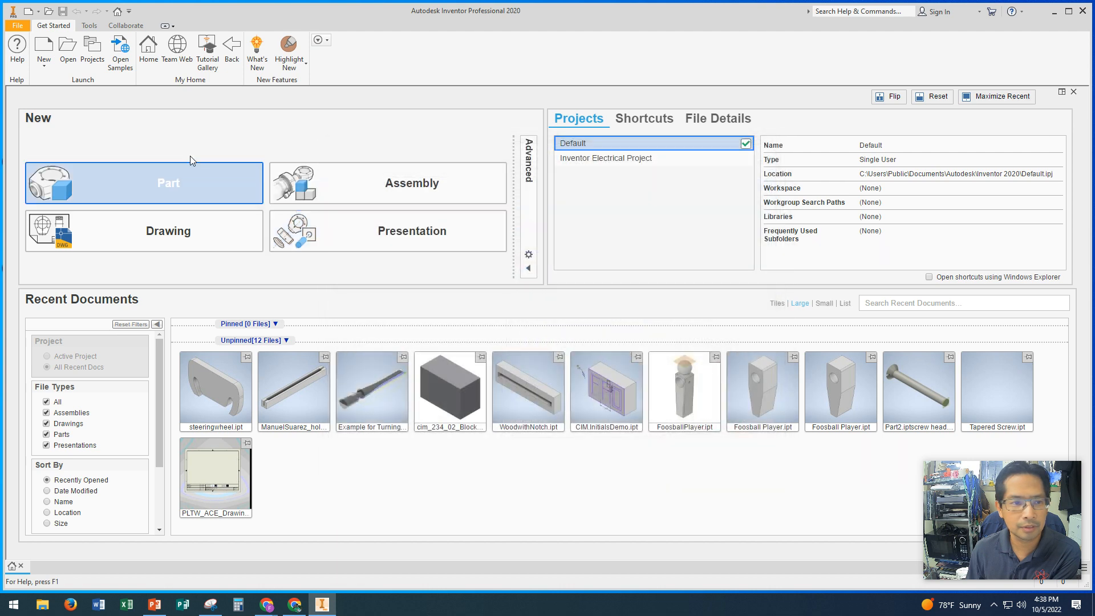
- Create a new part document and set its view to the home orientation
left_click(166, 184)
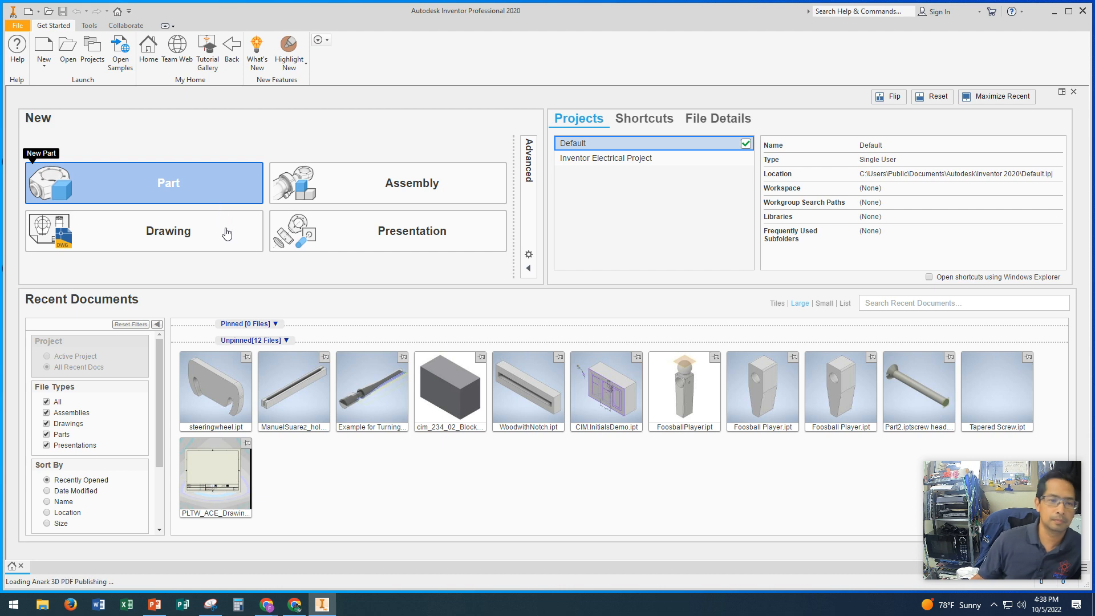
left_click(508, 357)
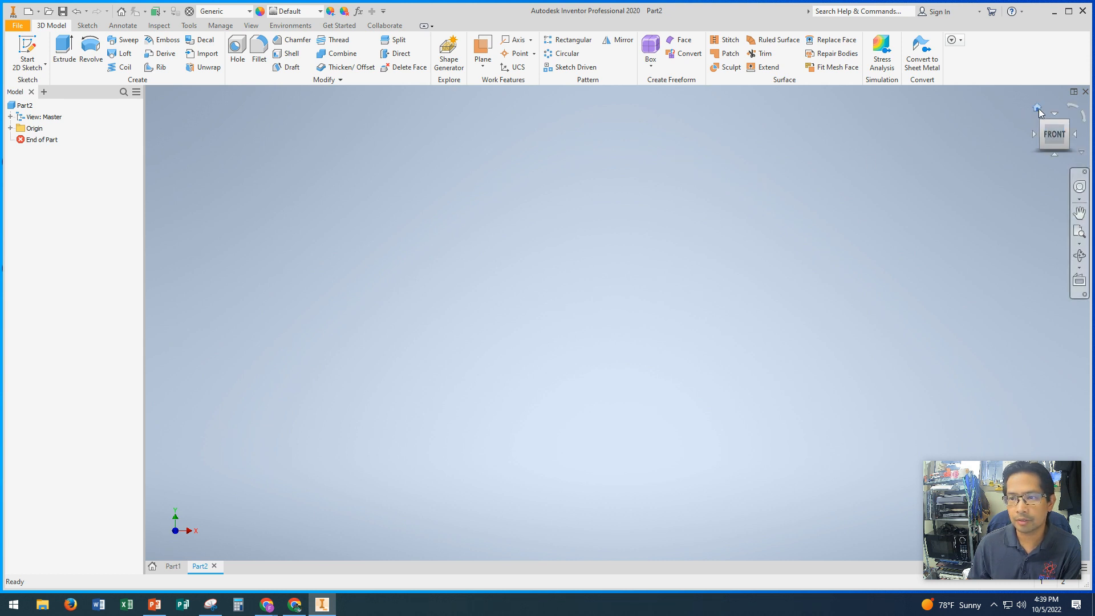
left_click(1038, 108)
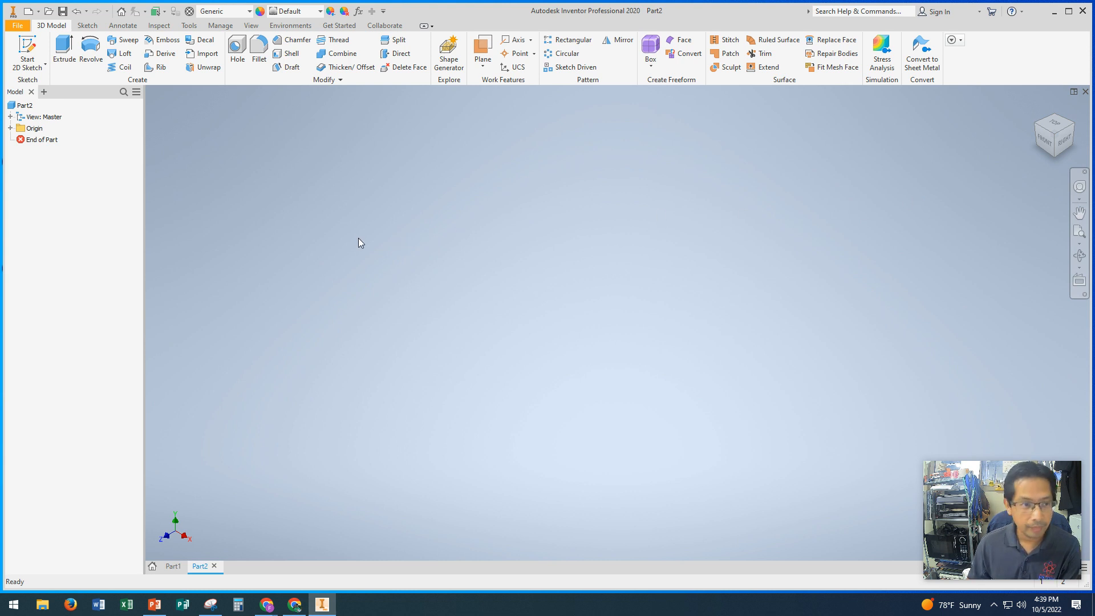
- Start a 2D sketch on the front-facing XY origin plane
left_click(28, 46)
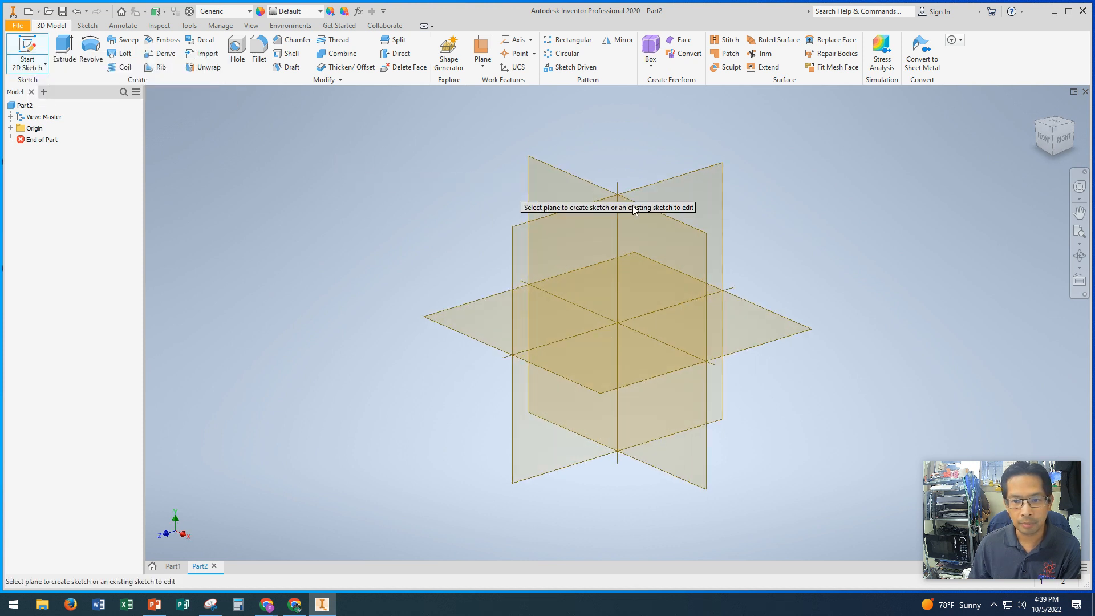
left_click(22, 69)
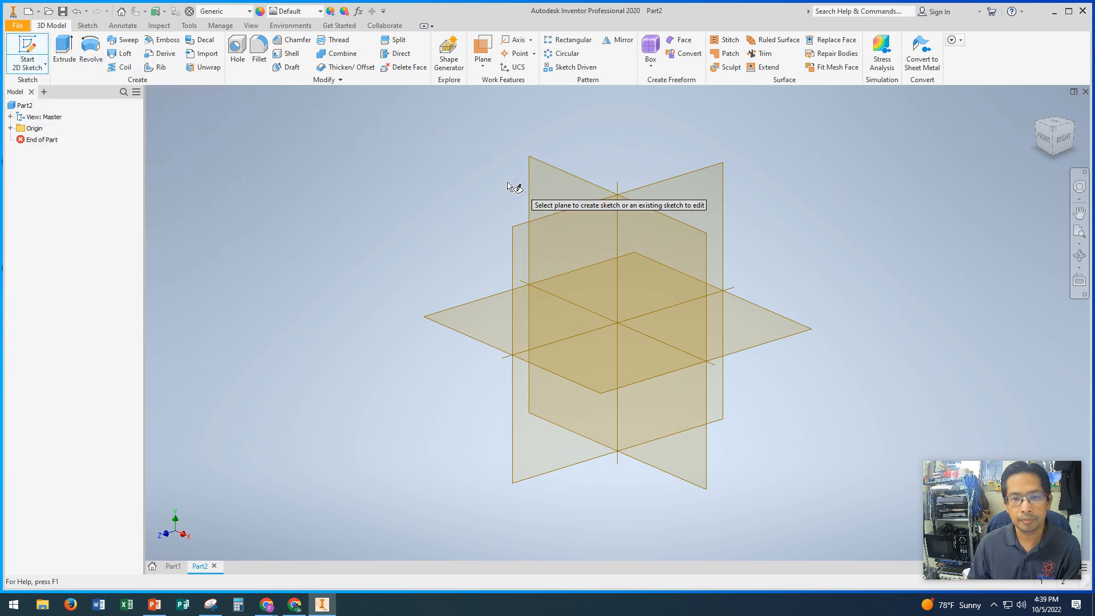
left_click(545, 172)
left_click(544, 171)
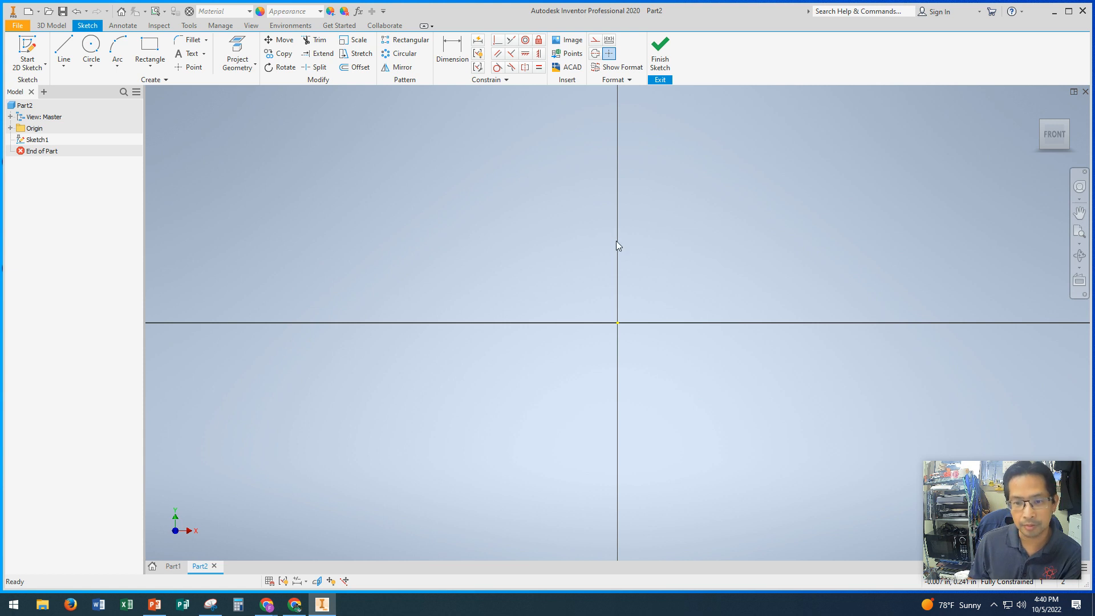
- Draw a two-point rectangle 5 in wide and 2.5 in high with its first corner on the sketch origin
scroll(658, 279, "down", 6)
scroll(658, 279, "up", 5)
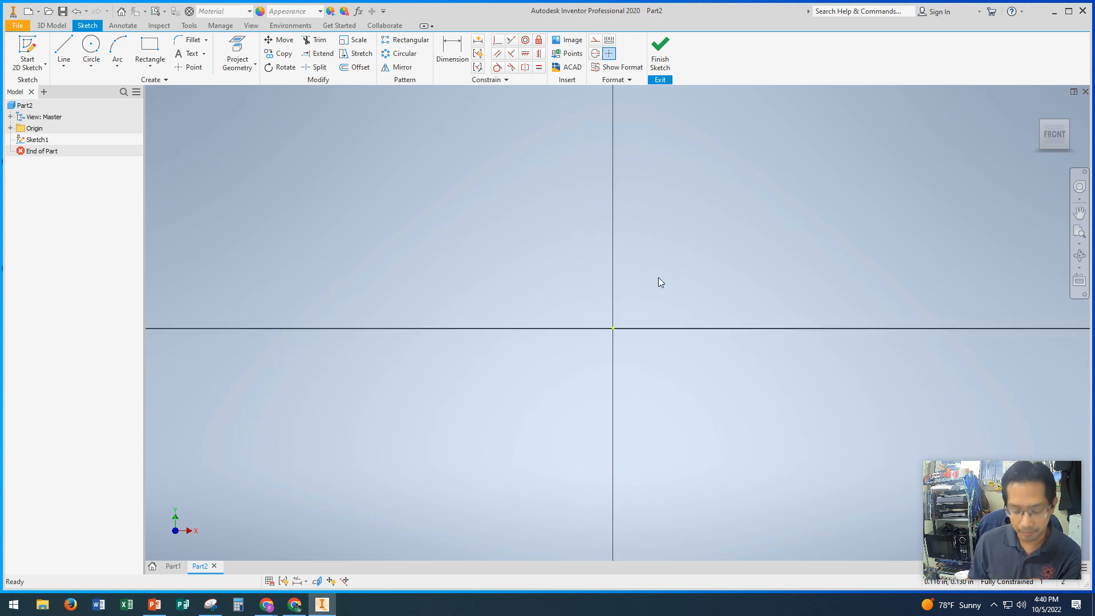
mouse_move(658, 278)
middle_mouse_down()
mouse_move(543, 301)
mouse_move(511, 319)
middle_mouse_up()
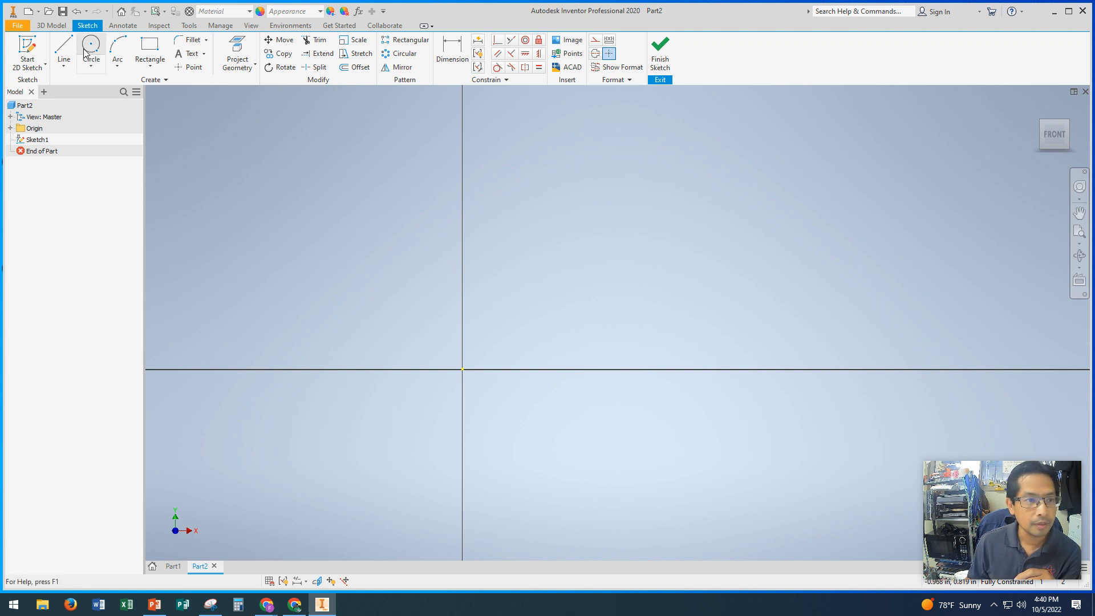
left_click(150, 48)
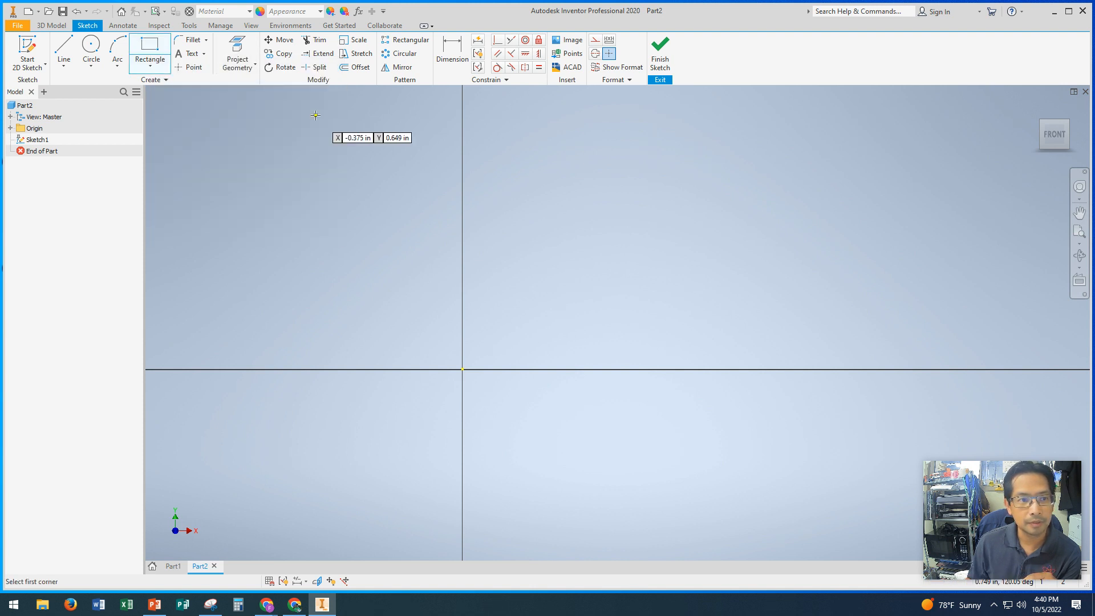
left_click(462, 369)
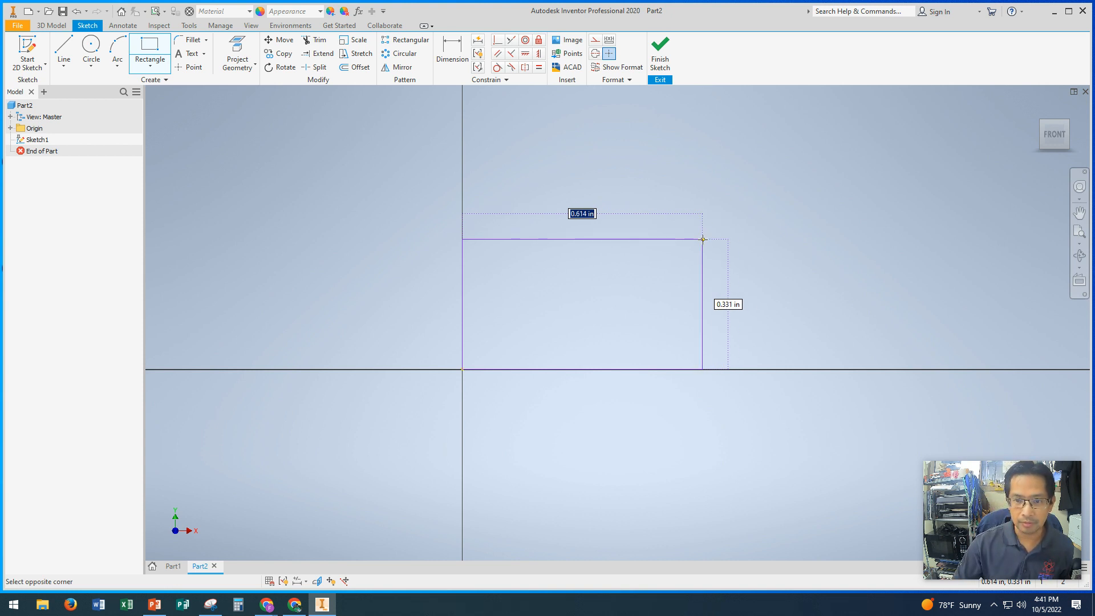
type("5")
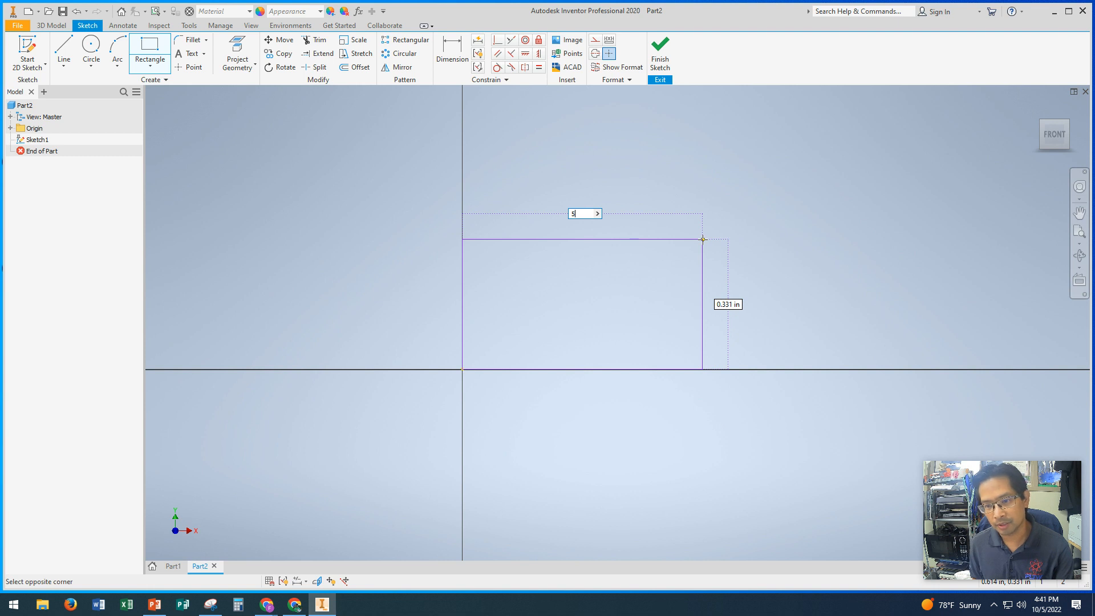
key("Tab")
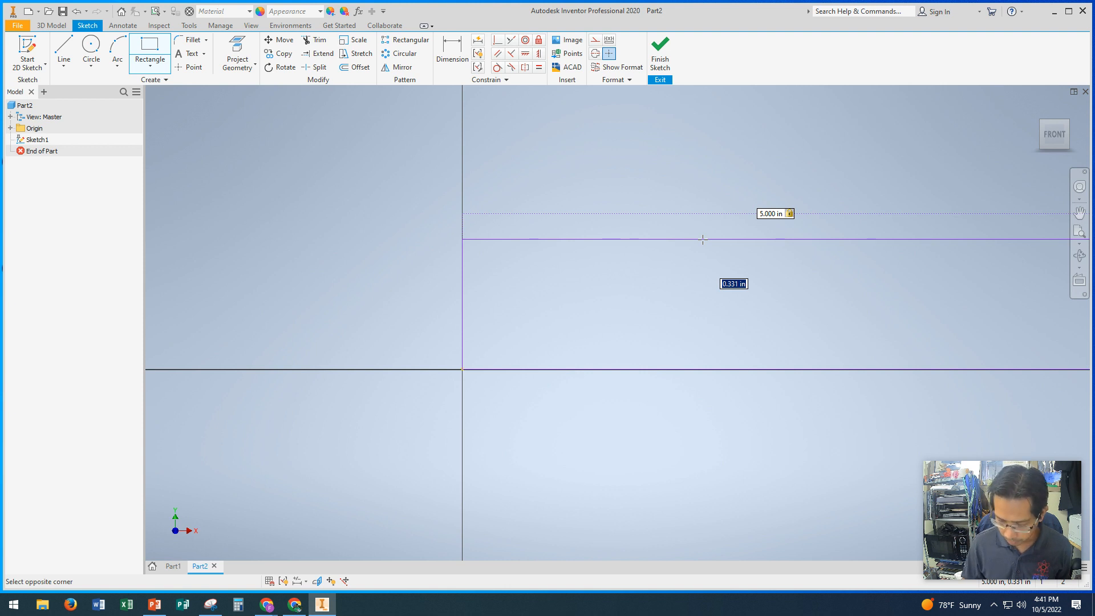
type("2.5")
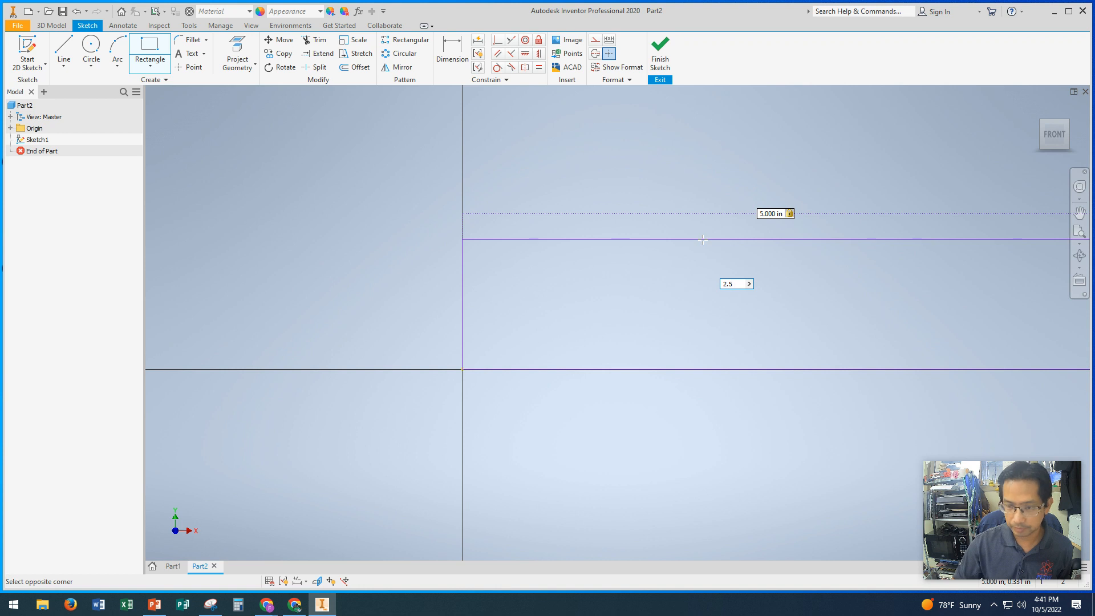
key("Return")
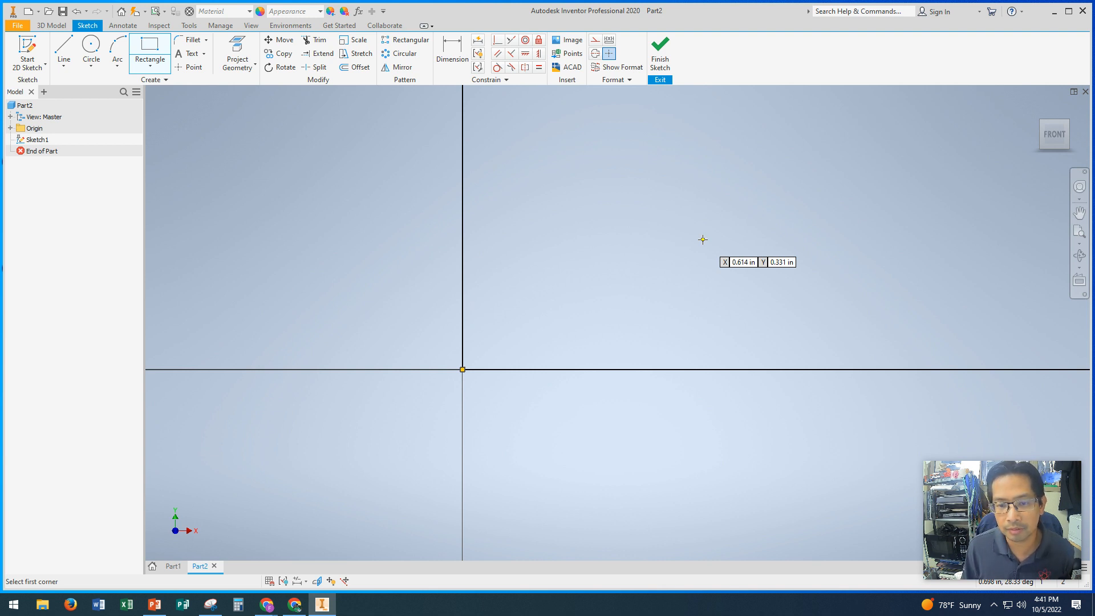
- Bring the whole rectangle into view and examine its shape and dimensions
scroll(703, 240, "down", 5)
scroll(703, 240, "up", 4)
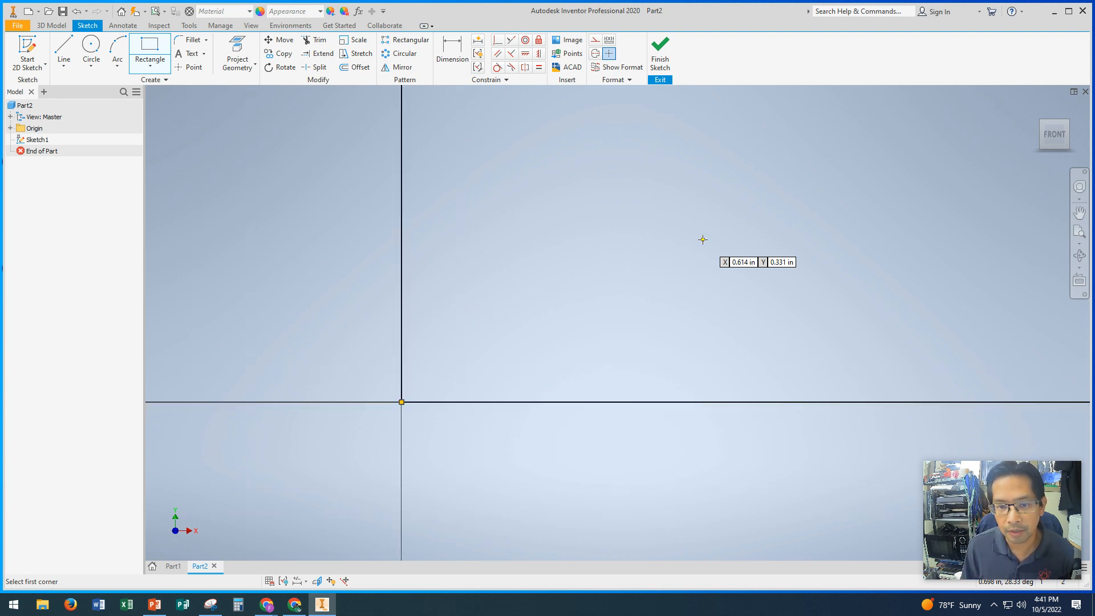
scroll(702, 239, "down", 3)
scroll(703, 239, "down", 2)
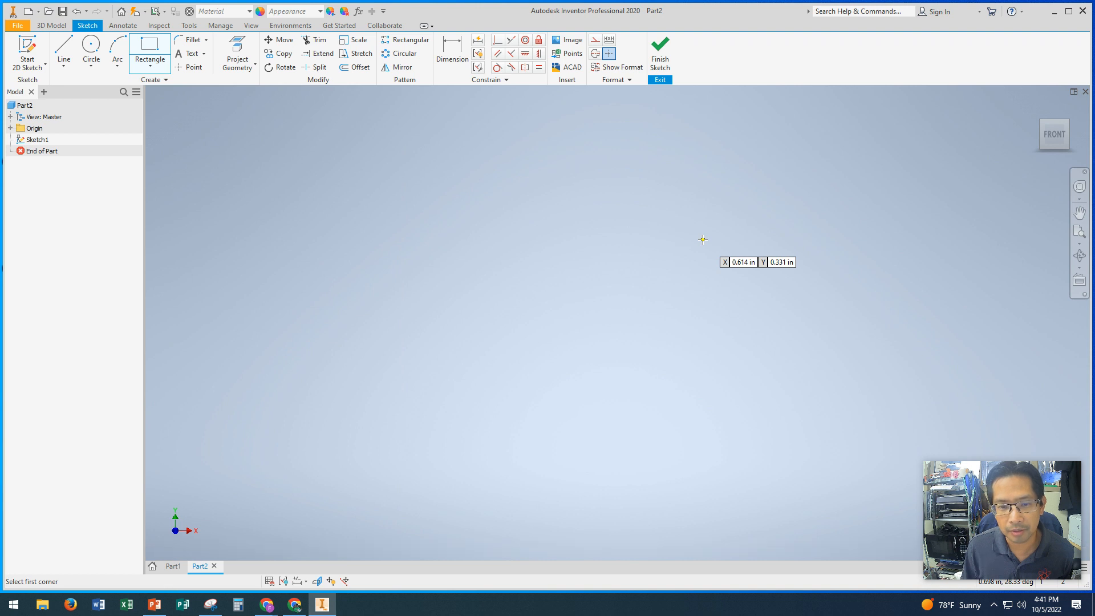
scroll(703, 240, "up", 5)
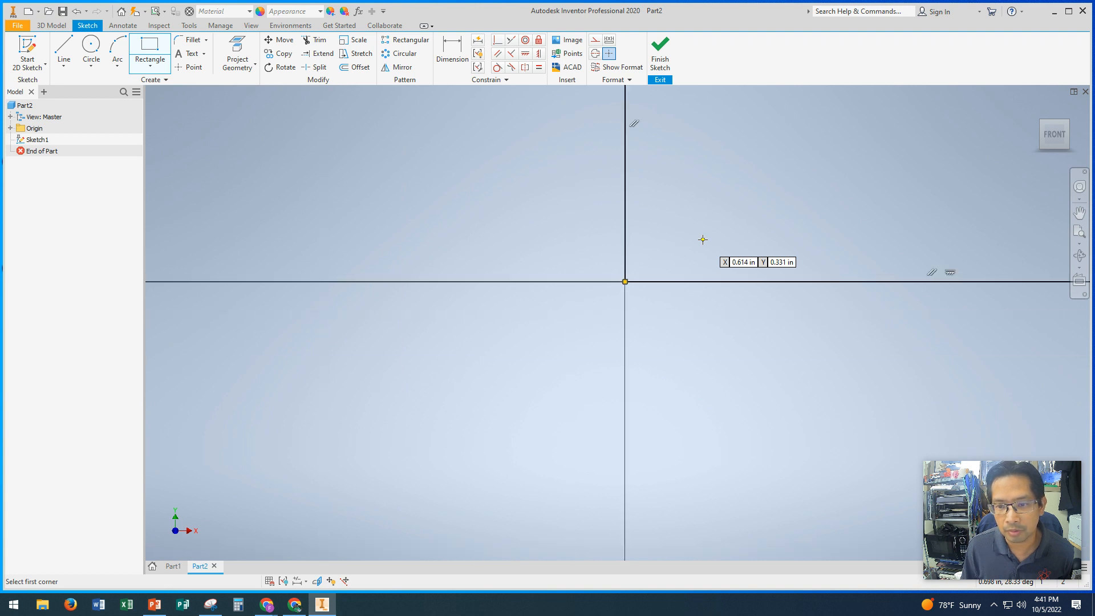
scroll(702, 239, "up", 2)
middle_click_drag(733, 221, 521, 305)
scroll(521, 331, "up", 2)
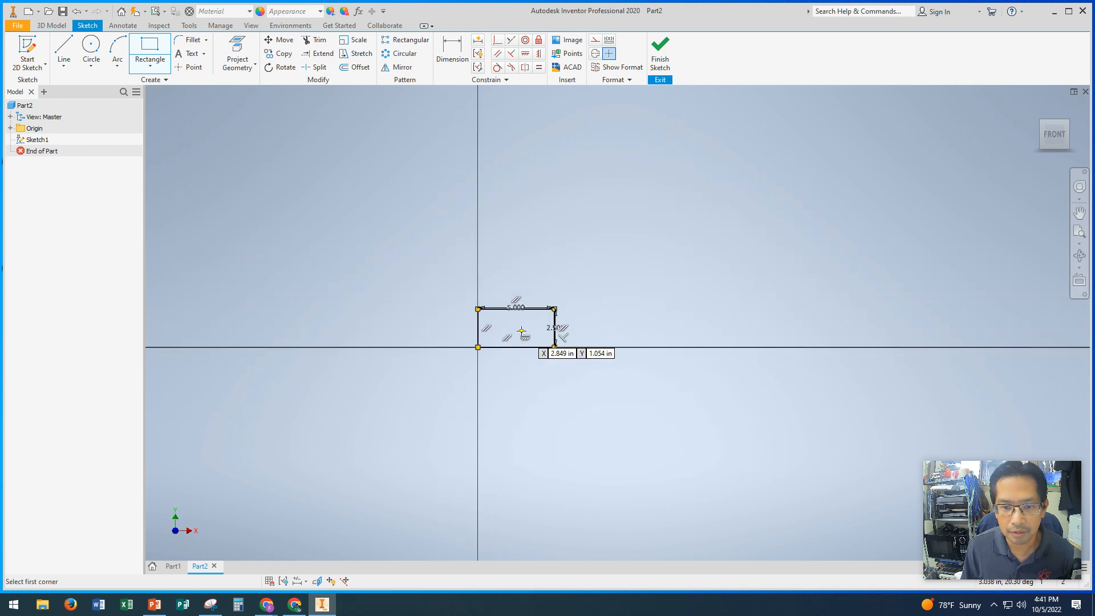
scroll(522, 331, "down", 5)
scroll(521, 331, "up", 2)
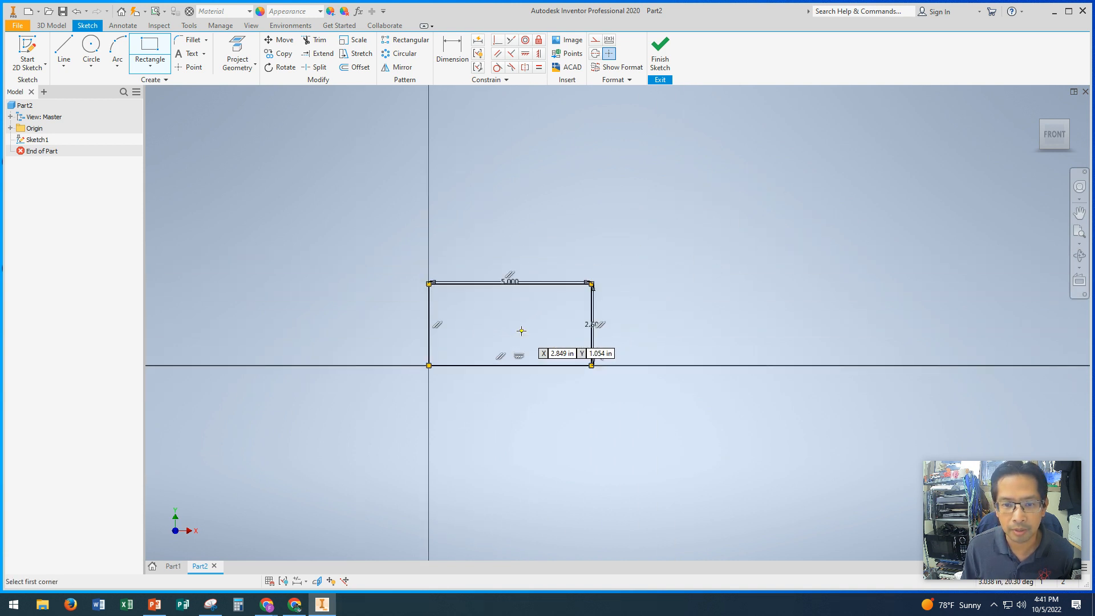
scroll(522, 330, "down", 6)
scroll(521, 324, "up", 2)
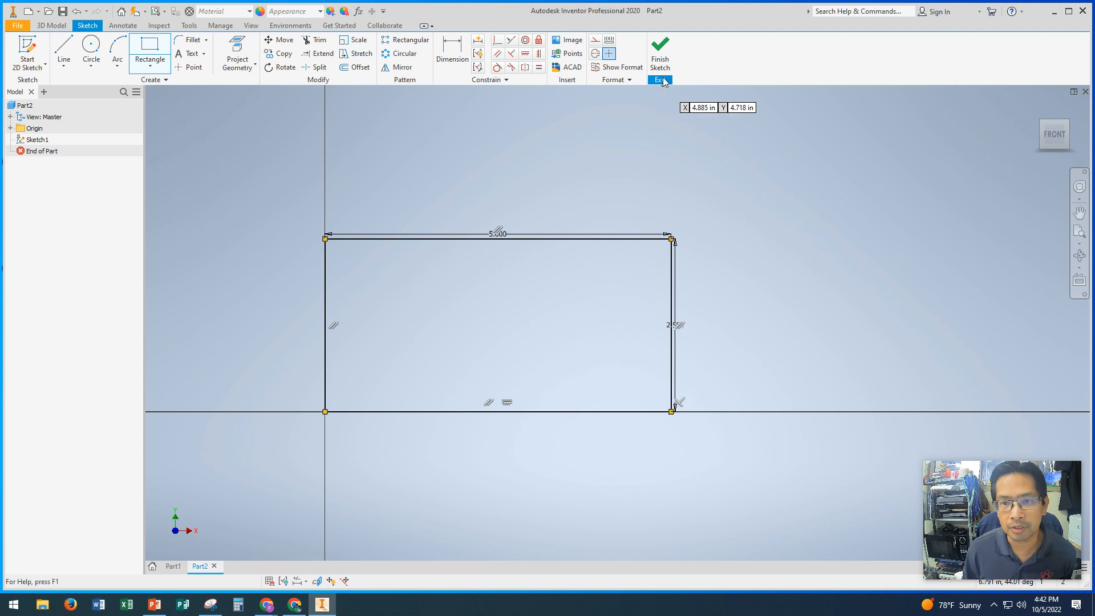
- Finish the rectangle sketch and show it in the home view
left_click(660, 45)
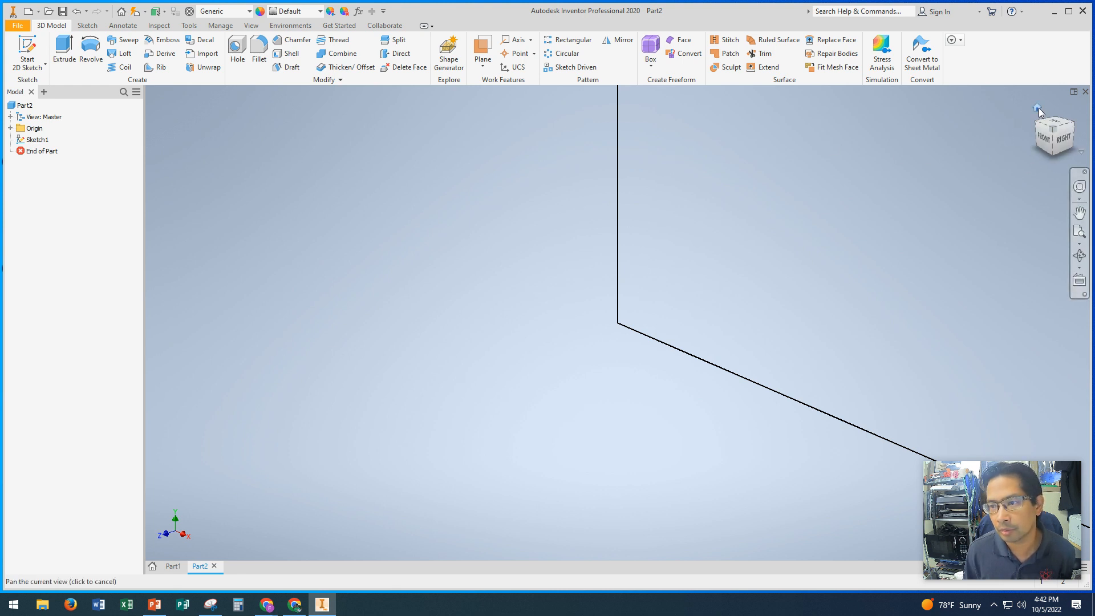
left_click(1037, 108)
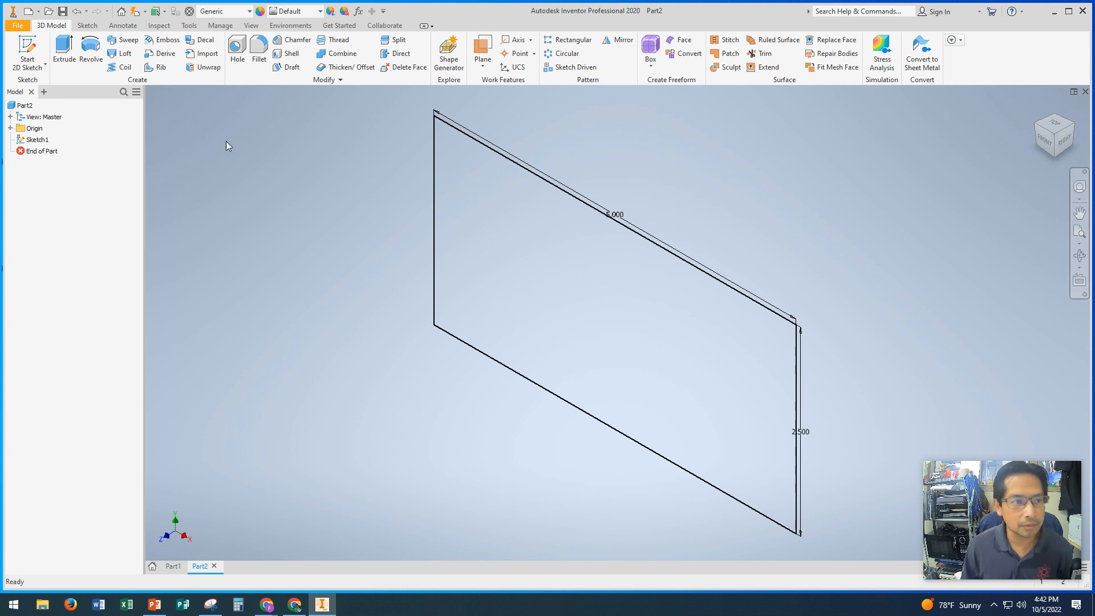
- Extrude the rectangle profile 2.5 in in the flipped direction, behind the sketch plane, and show the block in the home view
left_click(64, 46)
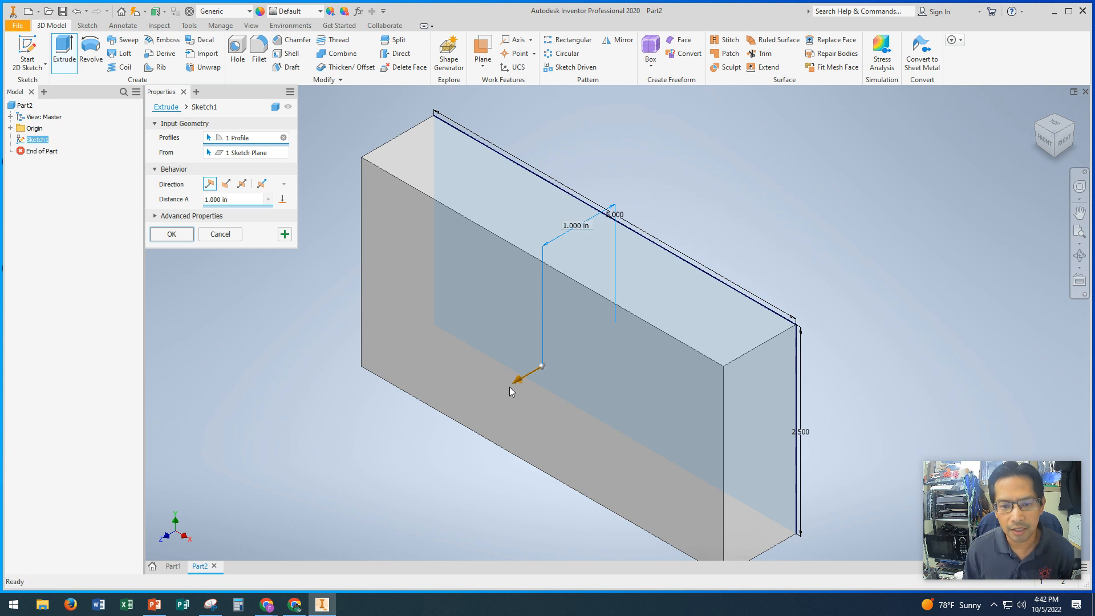
left_click_drag(509, 387, 468, 415)
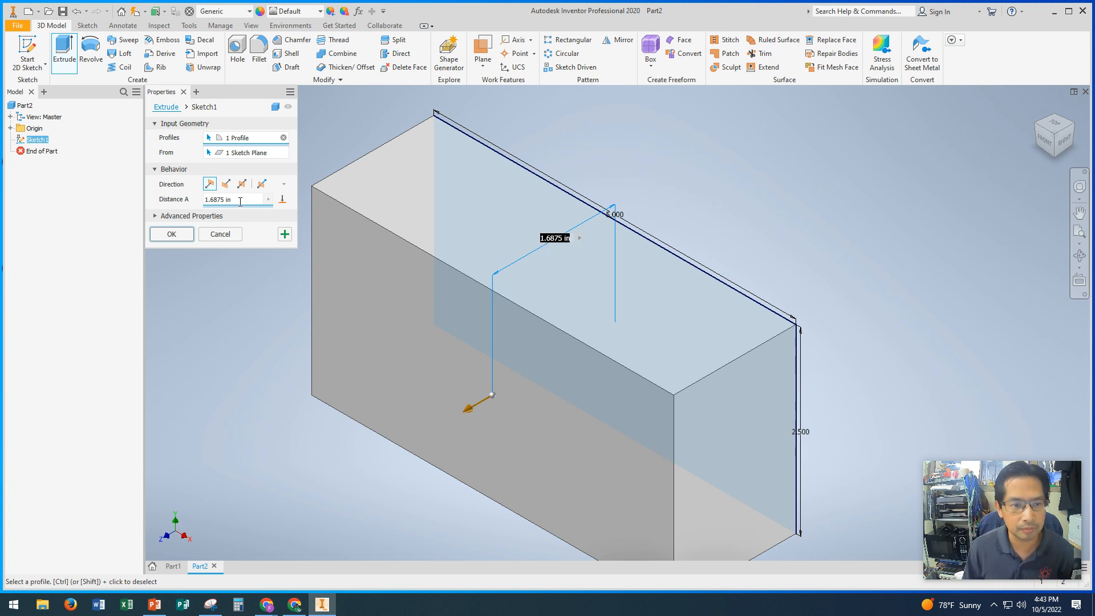
left_click_drag(240, 201, 203, 204)
type("2.5")
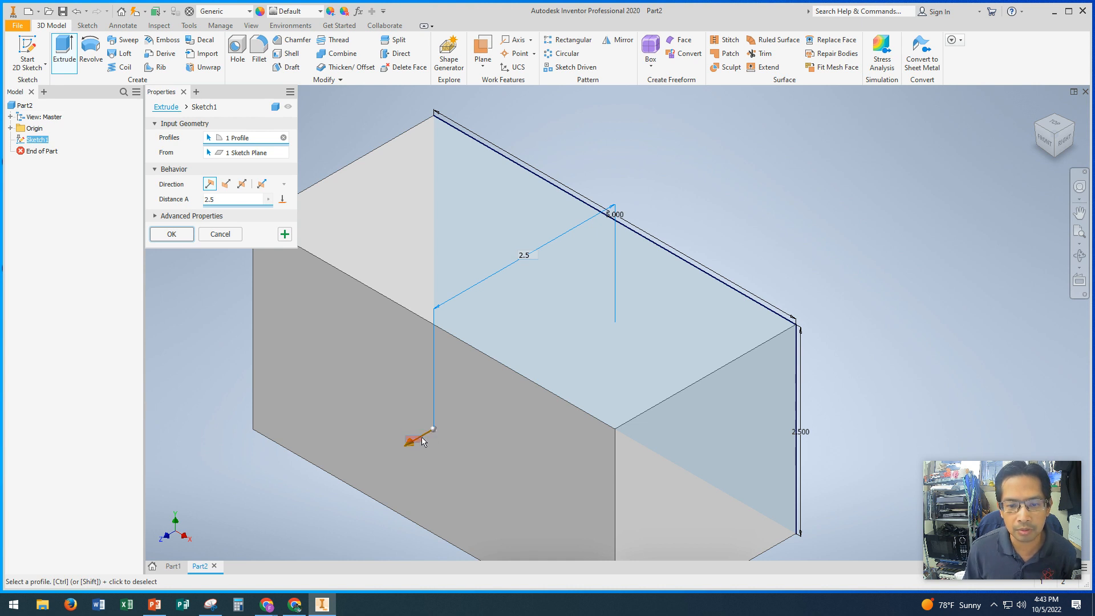
left_click_drag(409, 444, 704, 248)
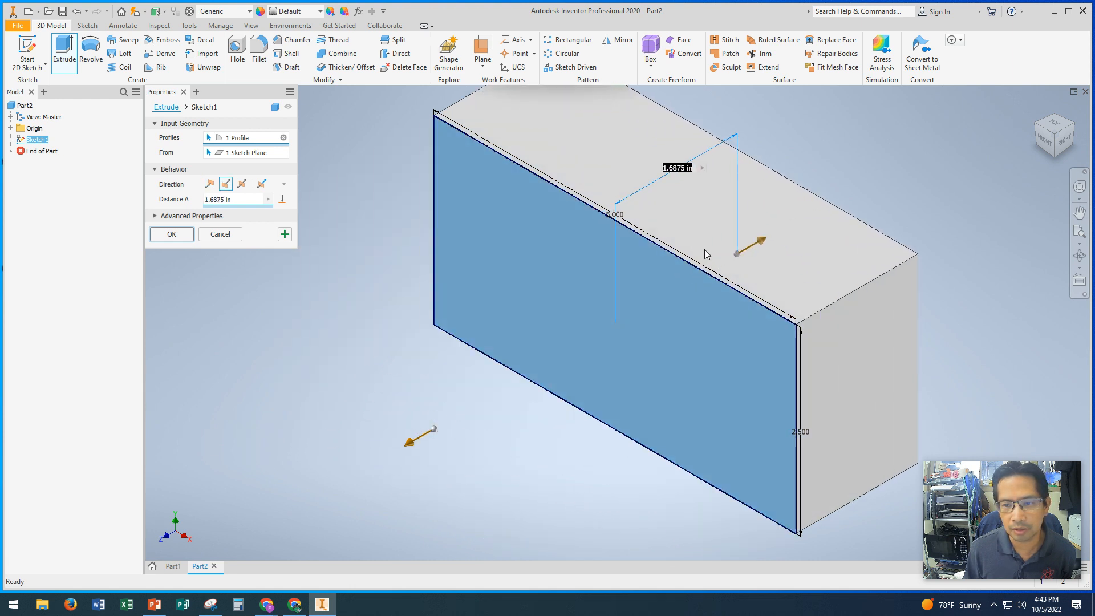
left_click(244, 204)
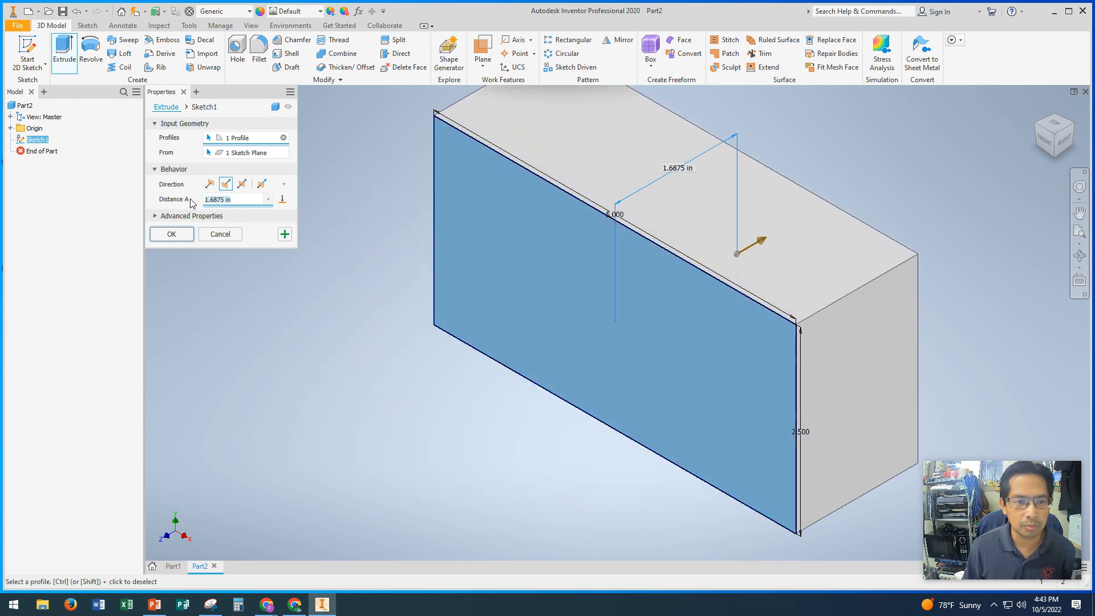
type("2.5")
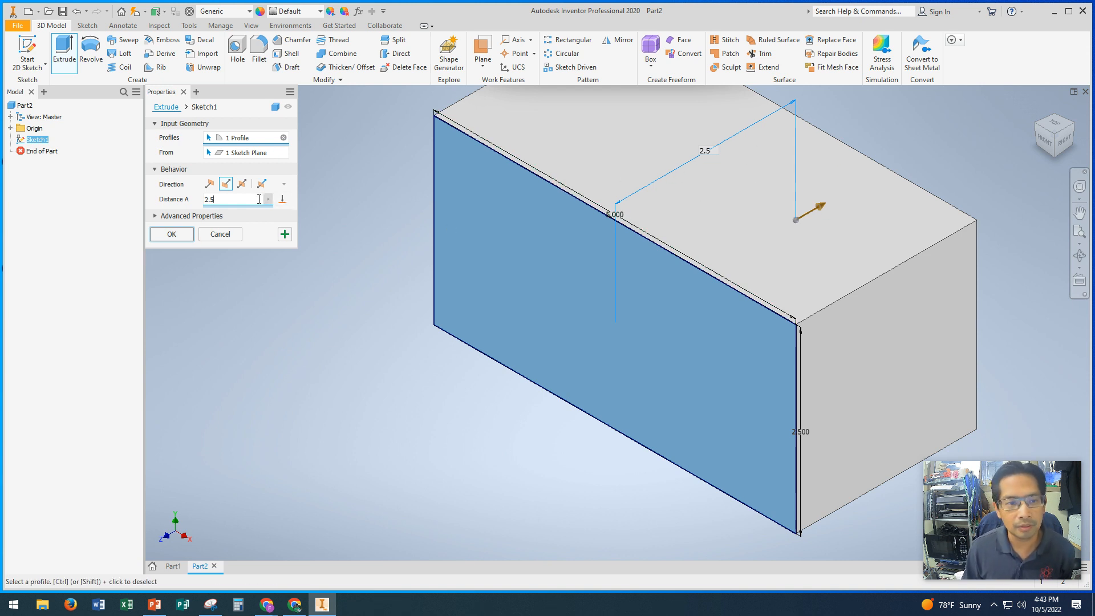
left_click(210, 184)
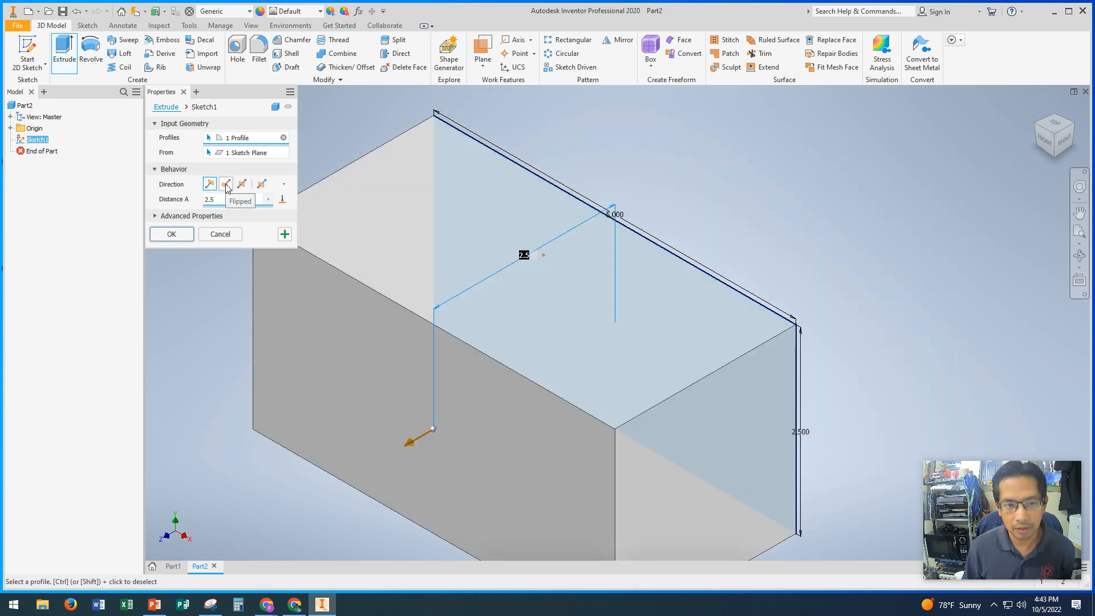
left_click(225, 184)
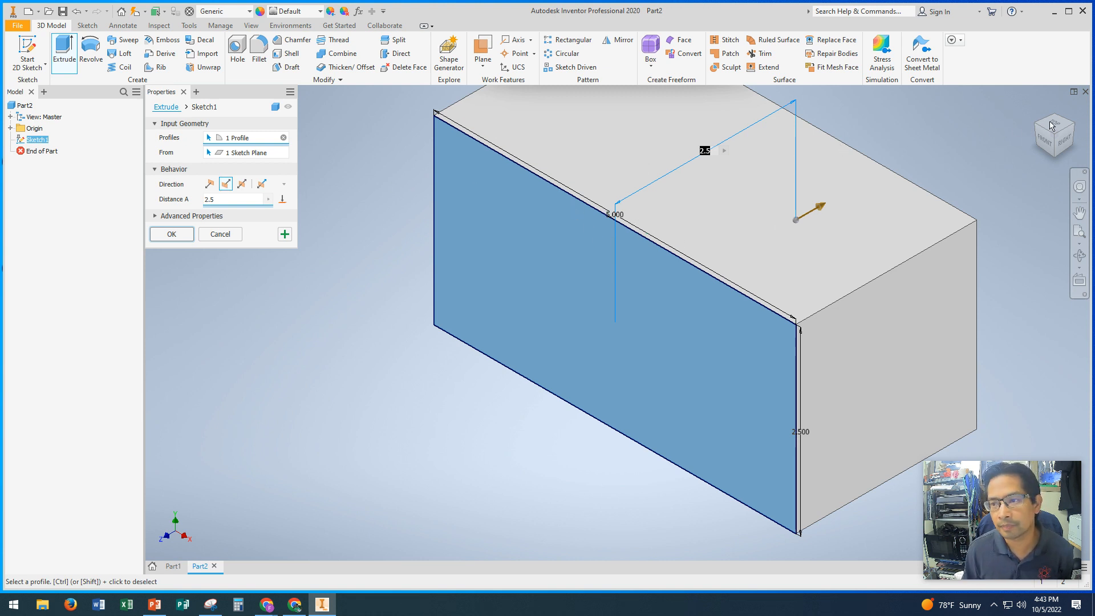
left_click(171, 235)
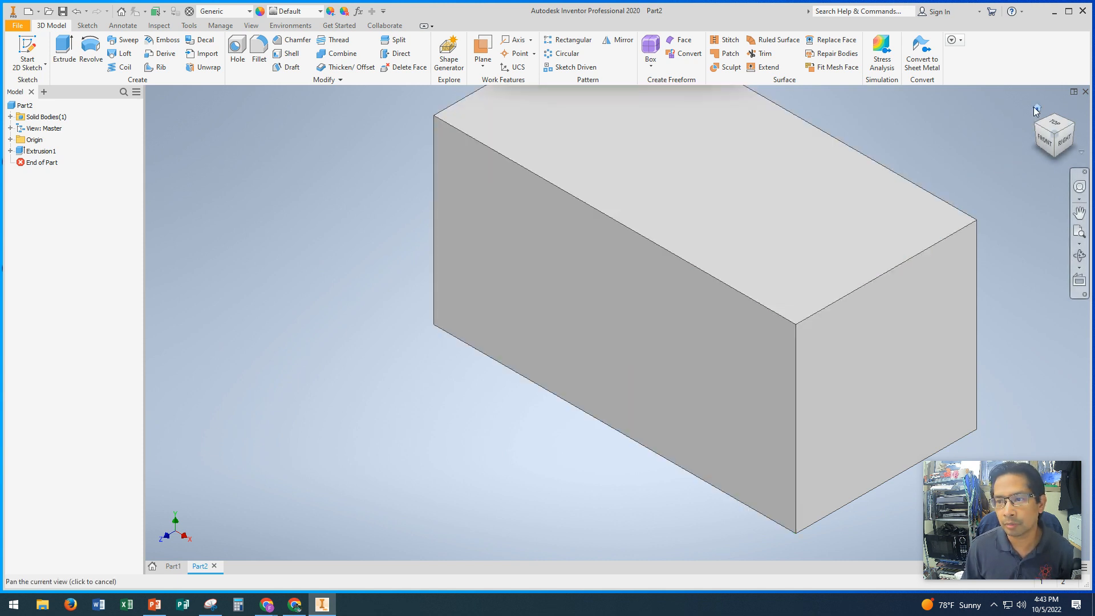
left_click(1034, 107)
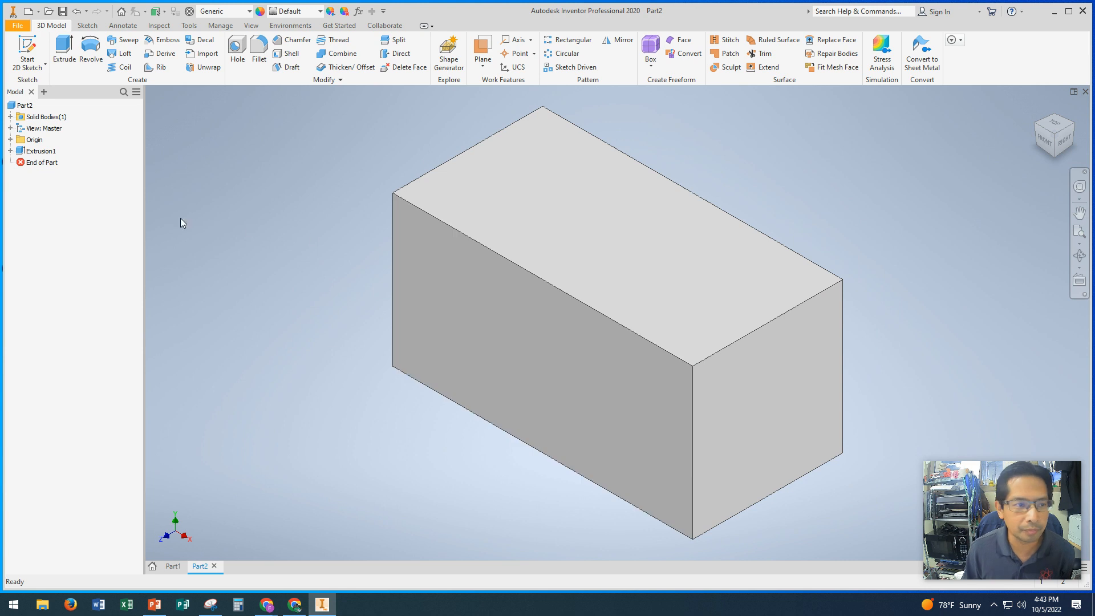
- Reveal the sketch contained in the block's extrusion and highlight its geometry on the model
left_click(10, 151)
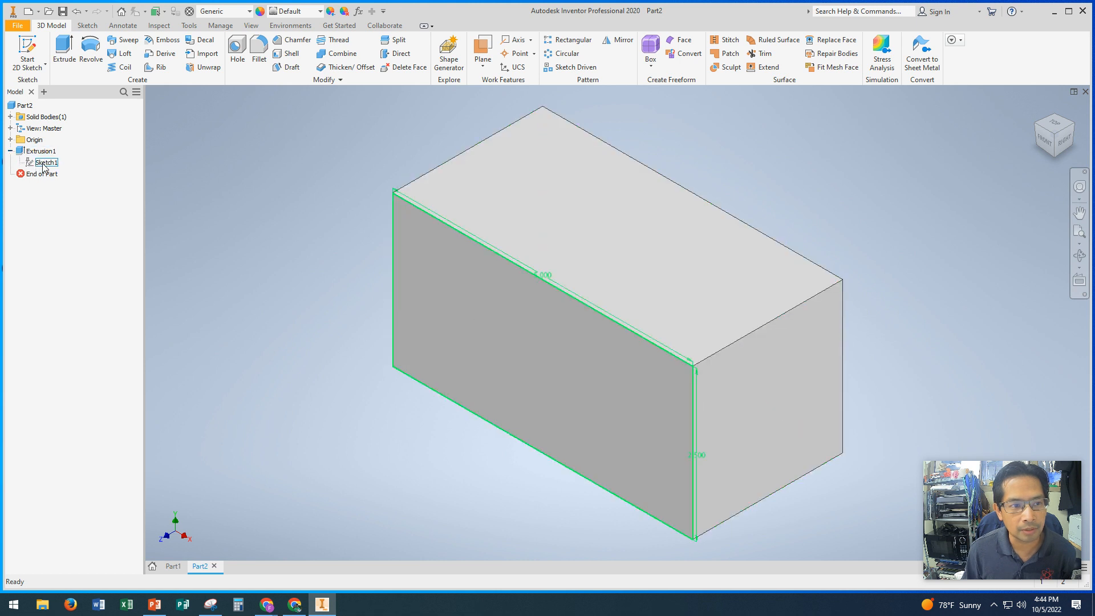
left_click(45, 164)
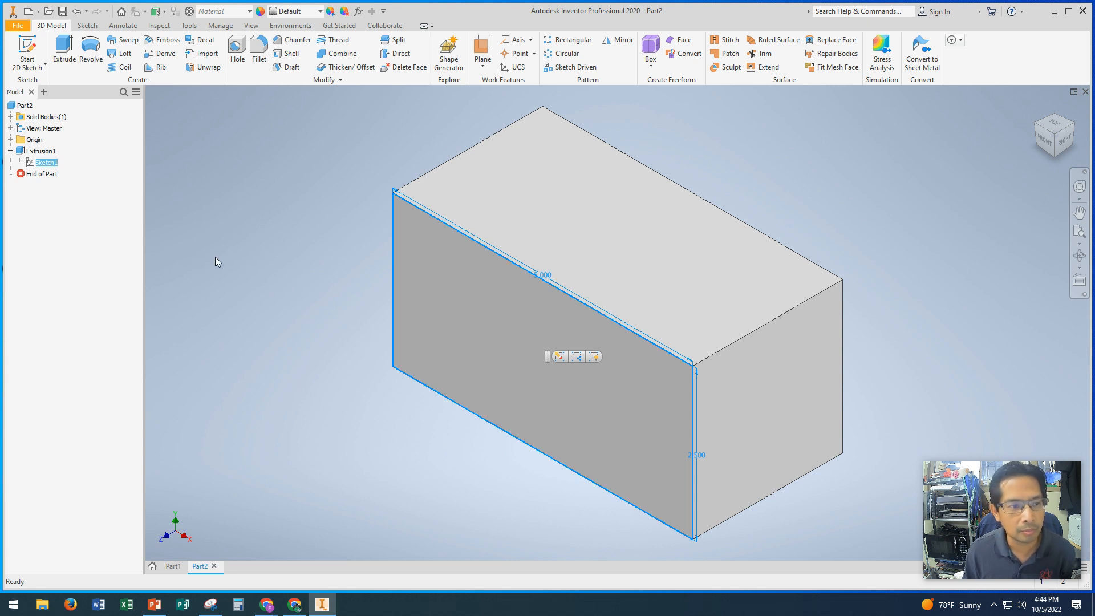
key("Escape")
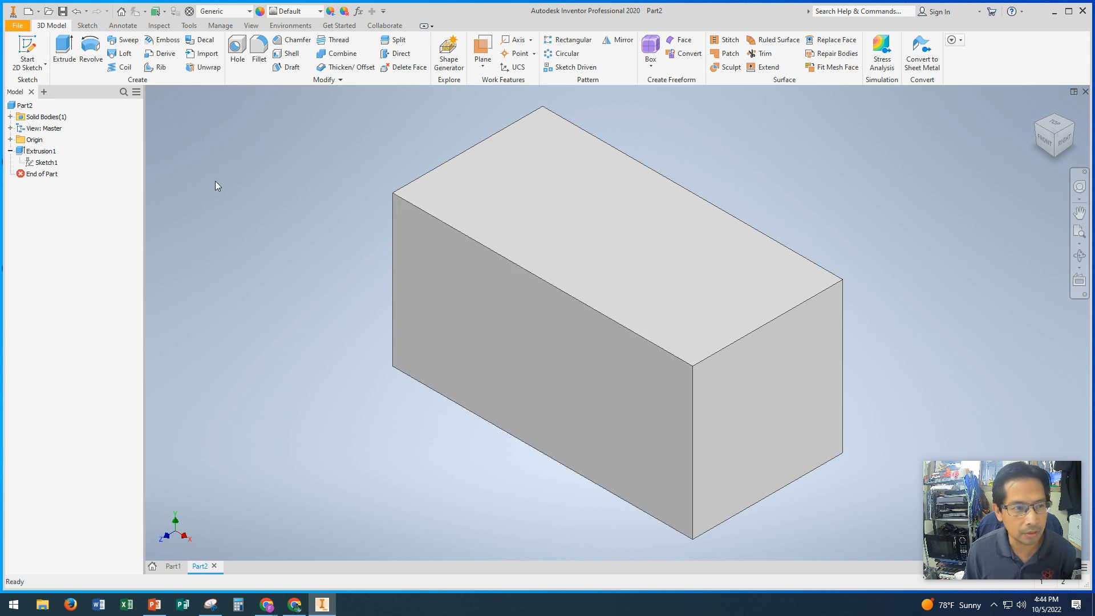
- Start a new 2D sketch on the block's front face
left_click(28, 51)
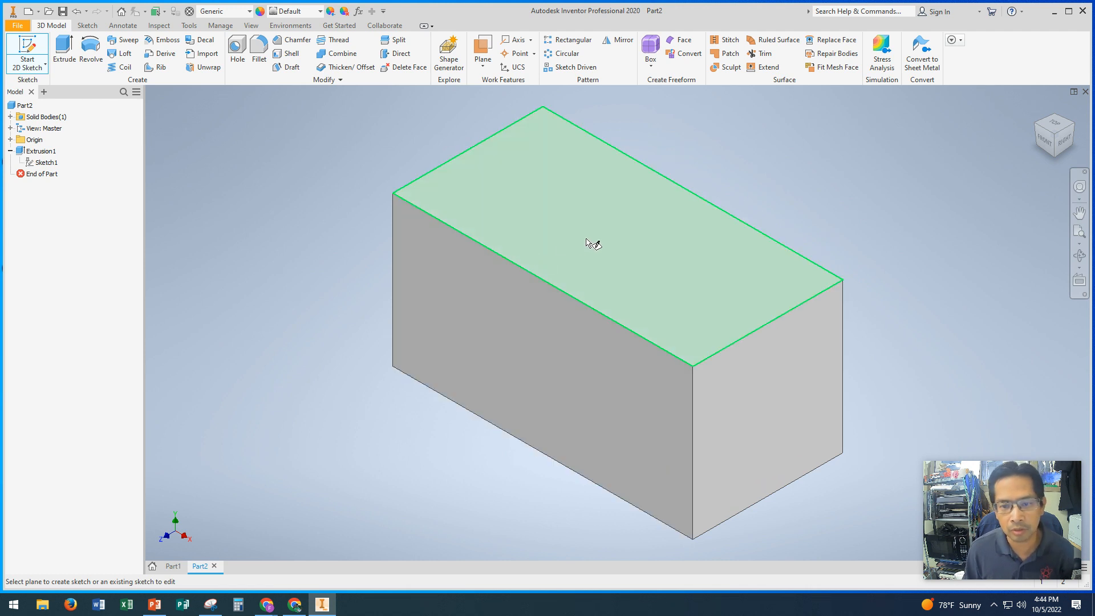
left_click(558, 358)
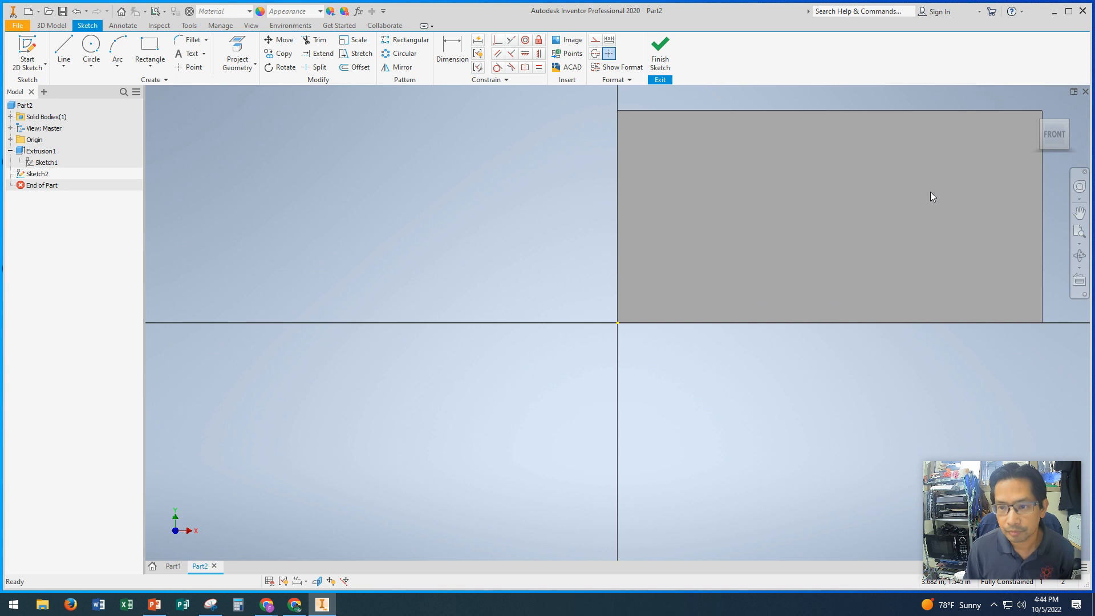
key("F2")
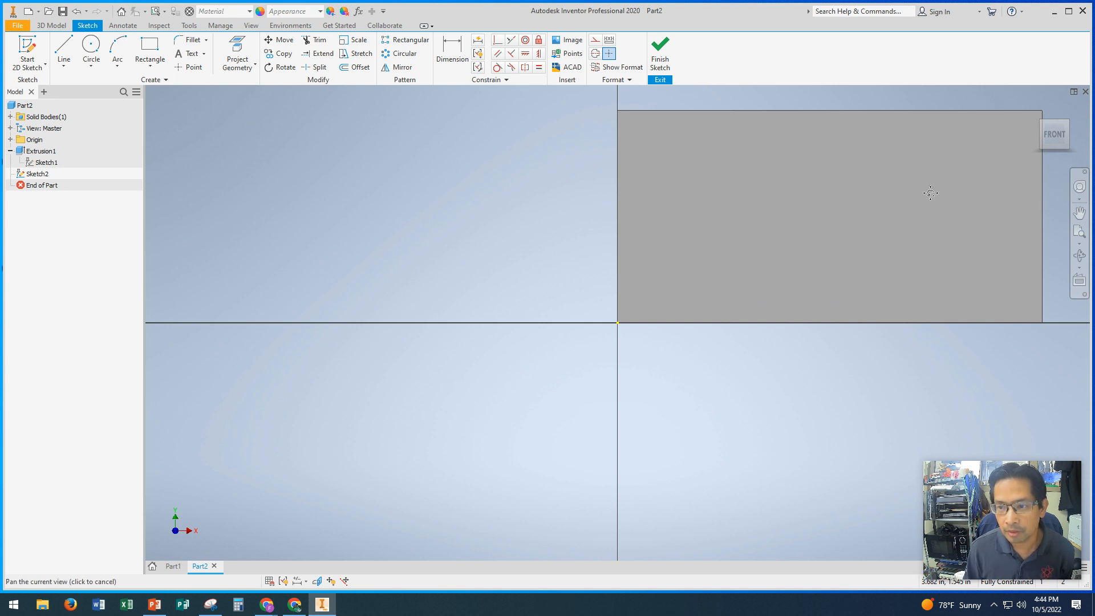
key("Escape")
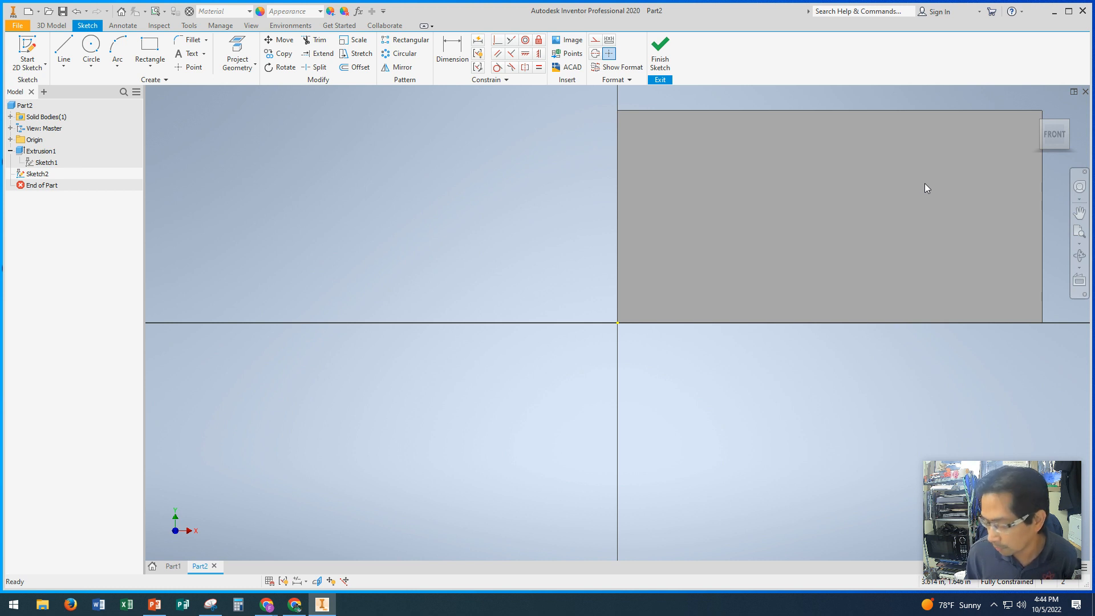
key("F2")
mouse_move(905, 193)
left_mouse_down()
mouse_move(712, 258)
mouse_move(683, 280)
left_mouse_up()
key("Escape")
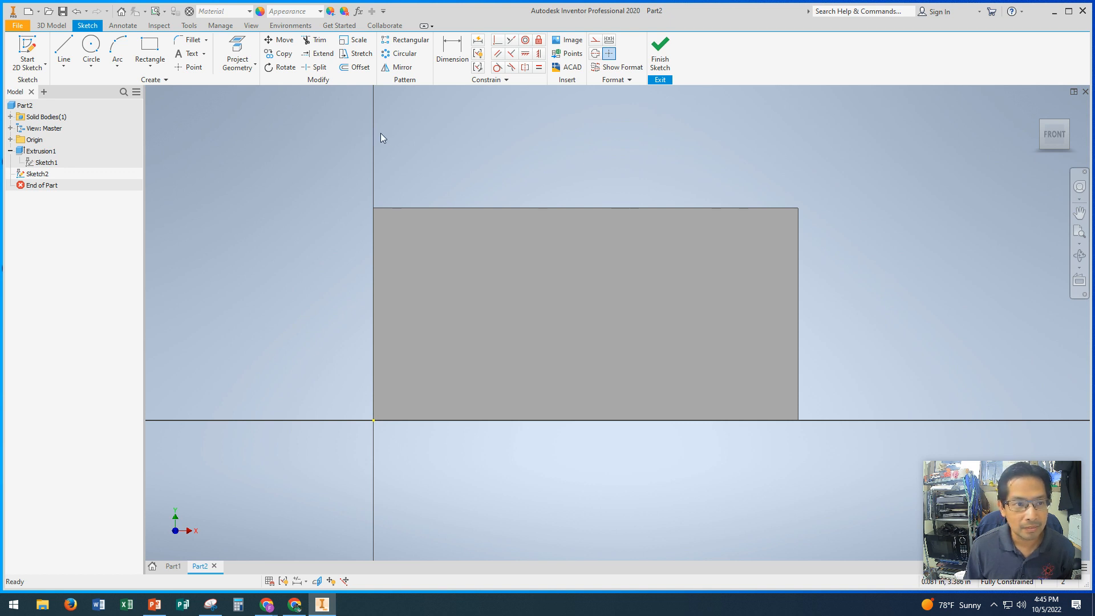
- Draw a line 1 in down from the front face's upper-right corner, continuing 2.5 in horizontally toward the face's left side
left_click(67, 45)
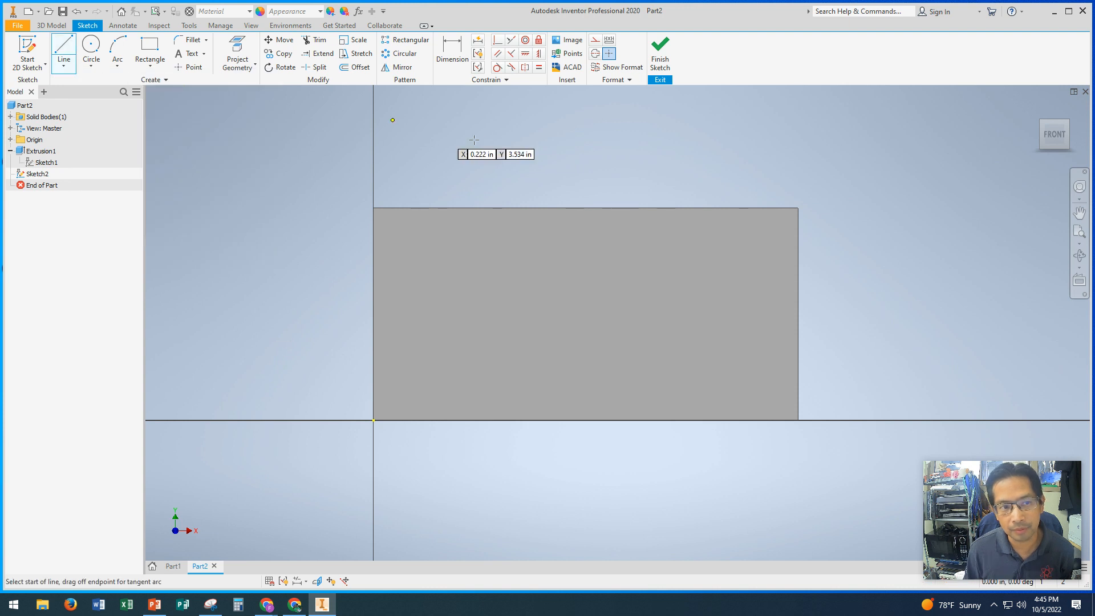
left_click(797, 207)
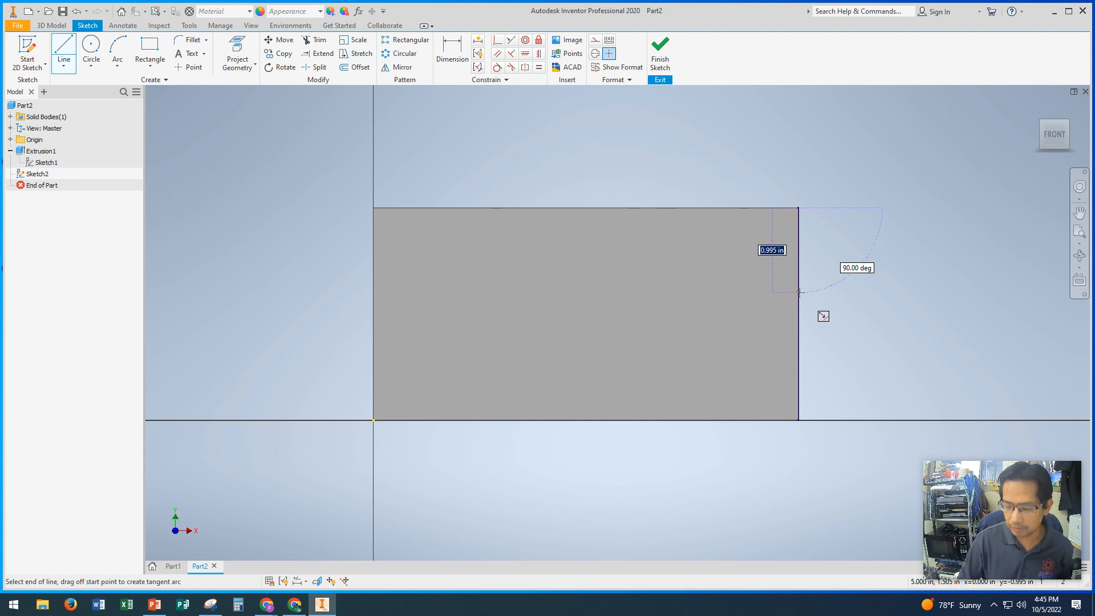
type("1")
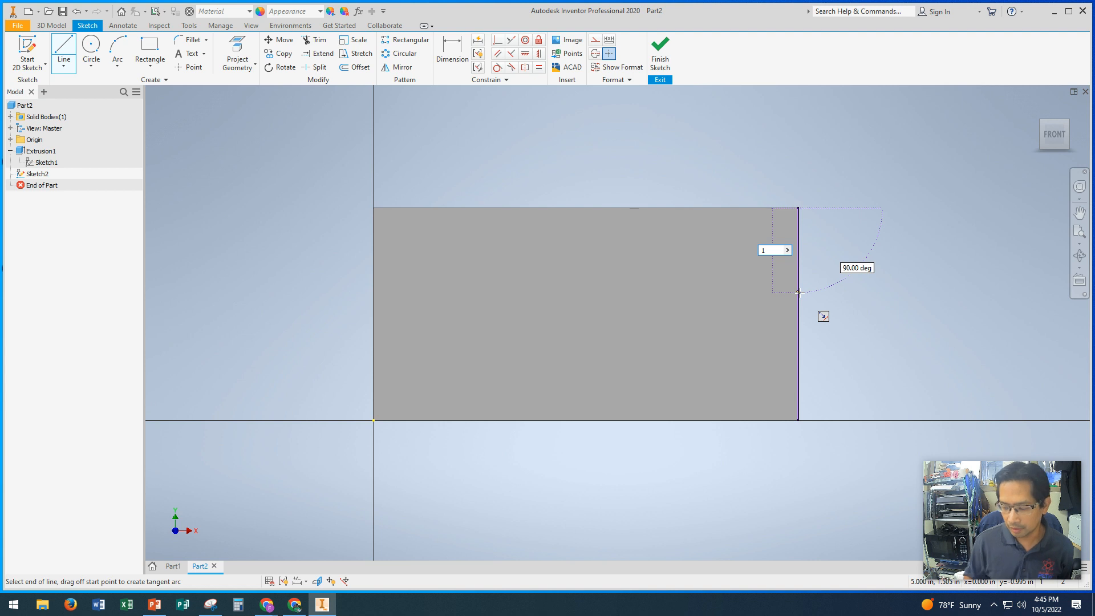
key("Return")
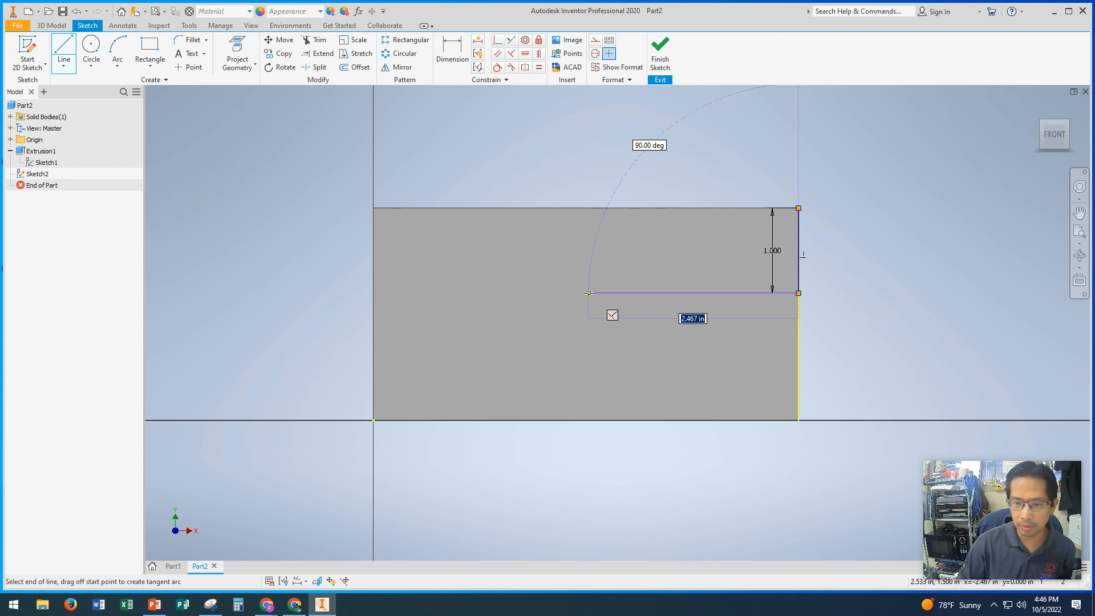
type("2.")
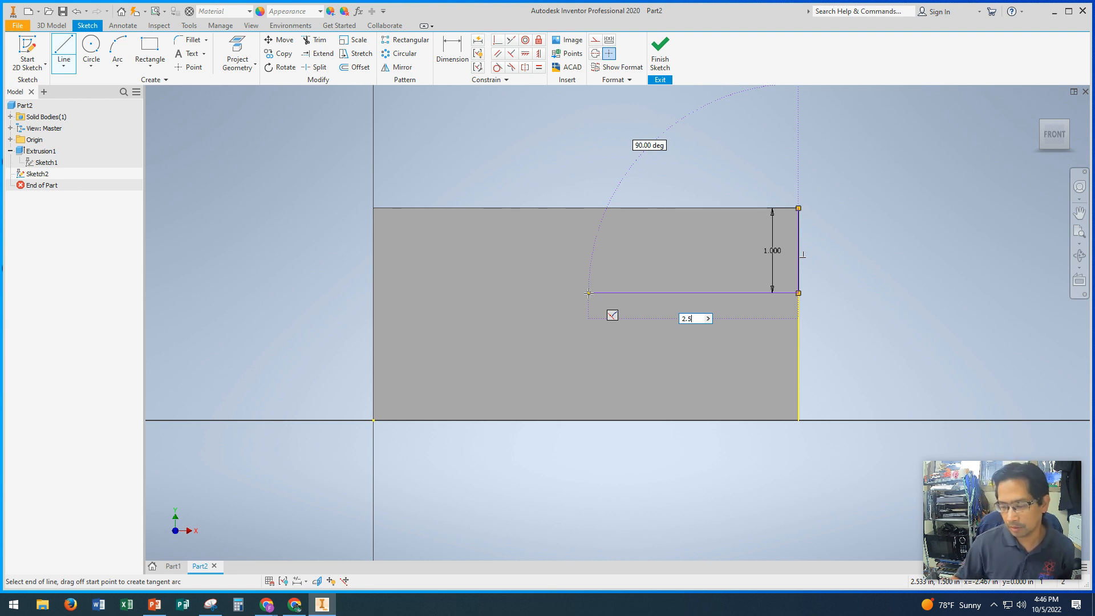
type("5")
key("Return")
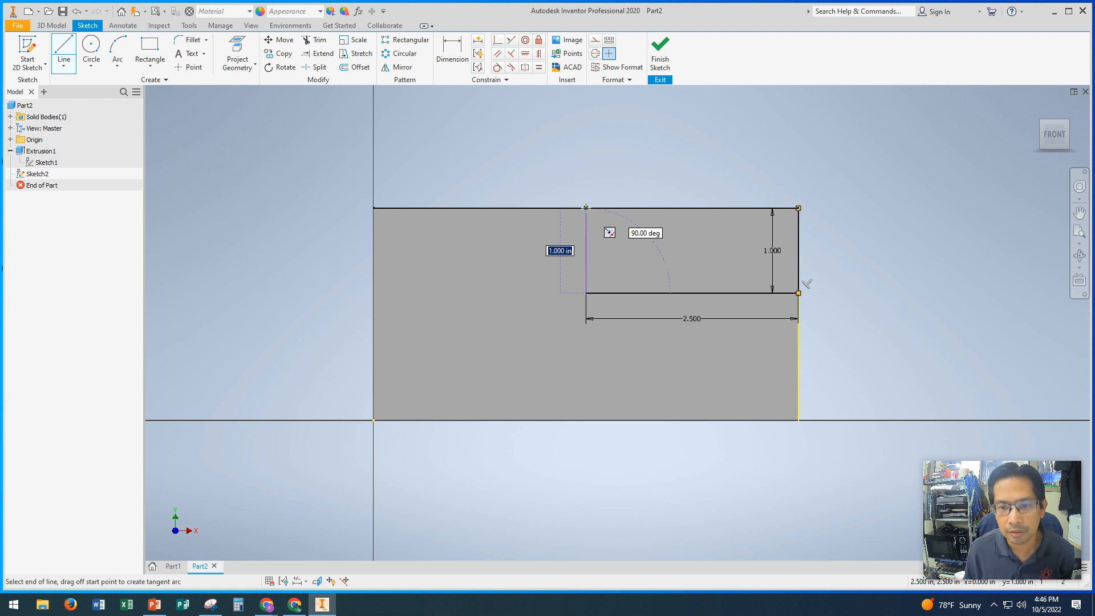
- Close the notch profile with lines up to the face's upper edge and along it to the corner, and finish the sketch
left_click(585, 208)
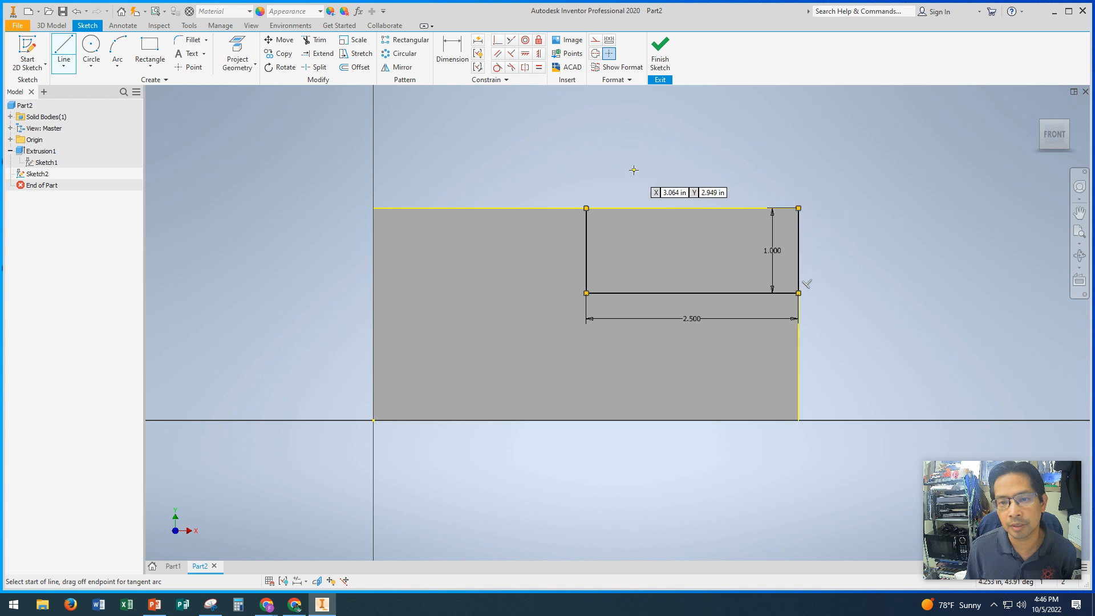
left_click(586, 208)
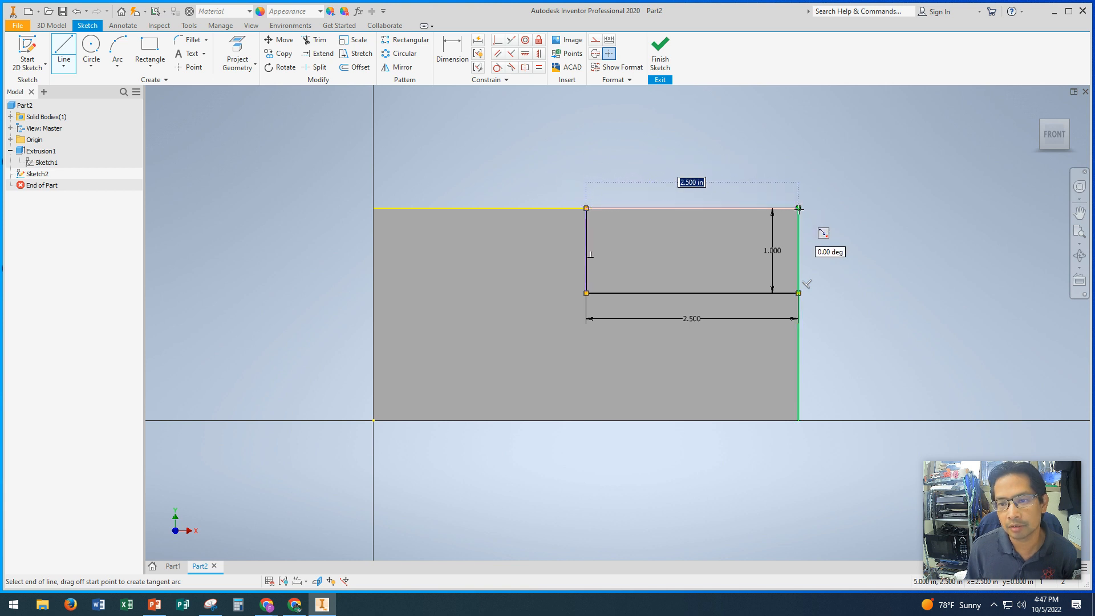
double_click(798, 208)
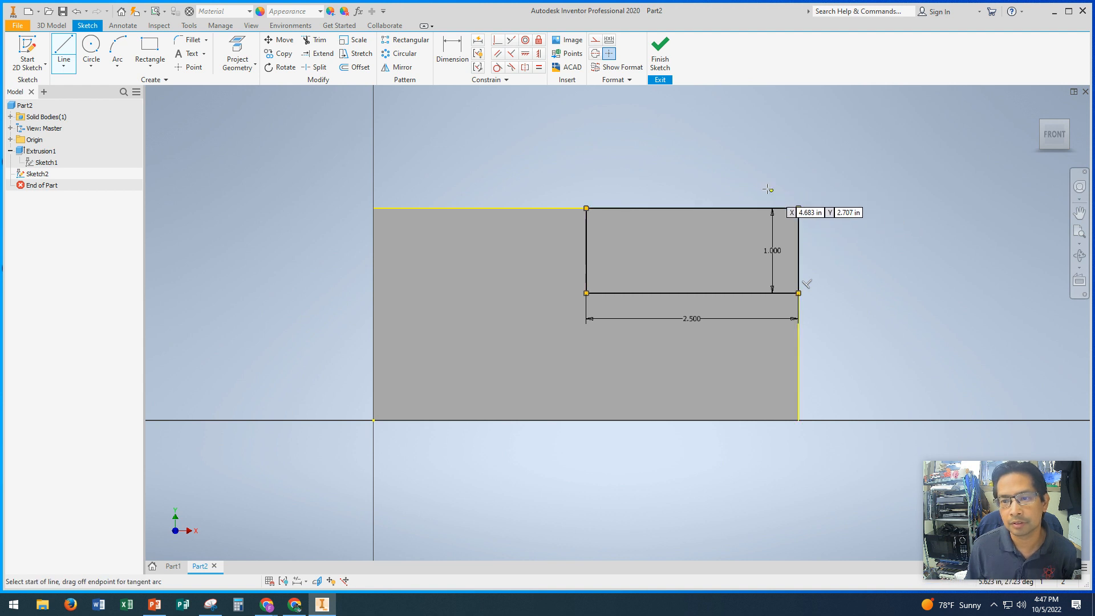
left_click(660, 54)
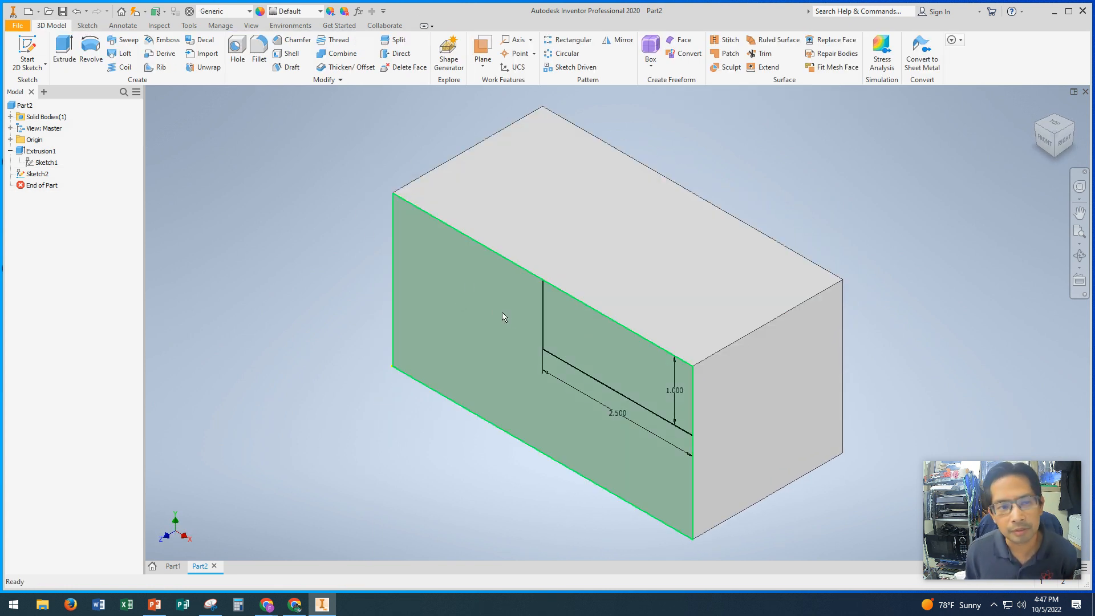
- Cut the notch profile out of the block with a 3 in extrusion directed into the solid
left_click(64, 52)
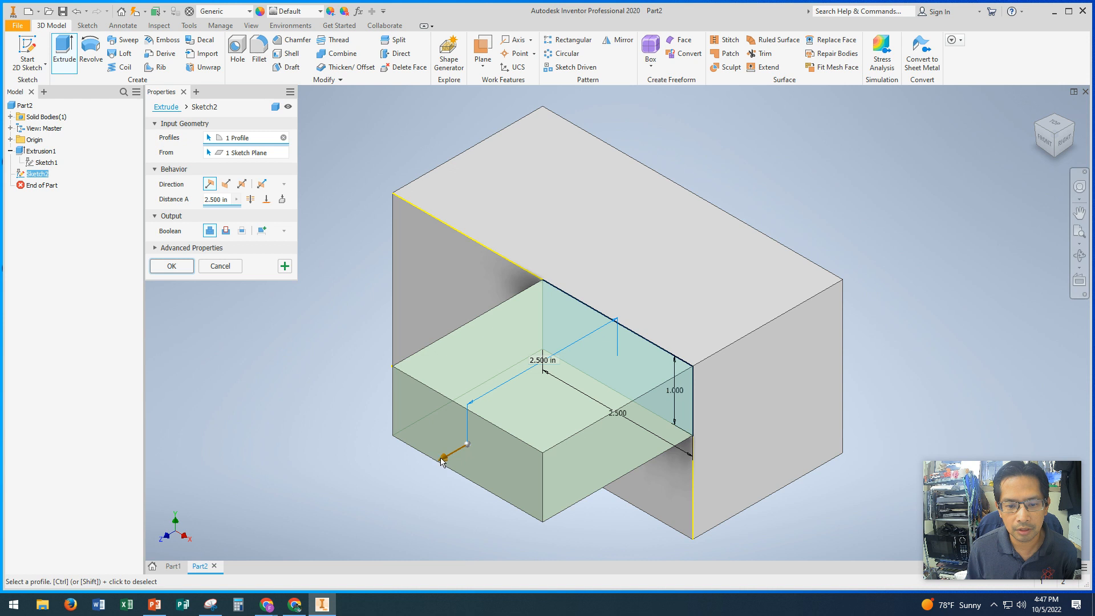
mouse_move(445, 463)
left_mouse_down()
mouse_move(628, 342)
mouse_move(740, 296)
mouse_move(806, 254)
mouse_move(452, 458)
left_mouse_up()
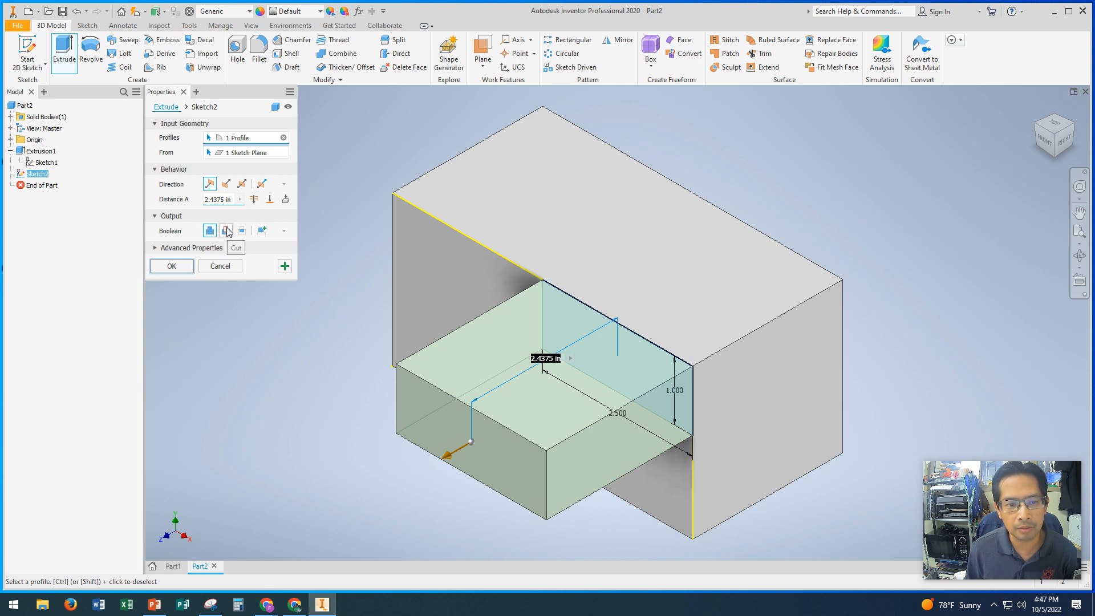
left_click_drag(447, 459, 833, 295)
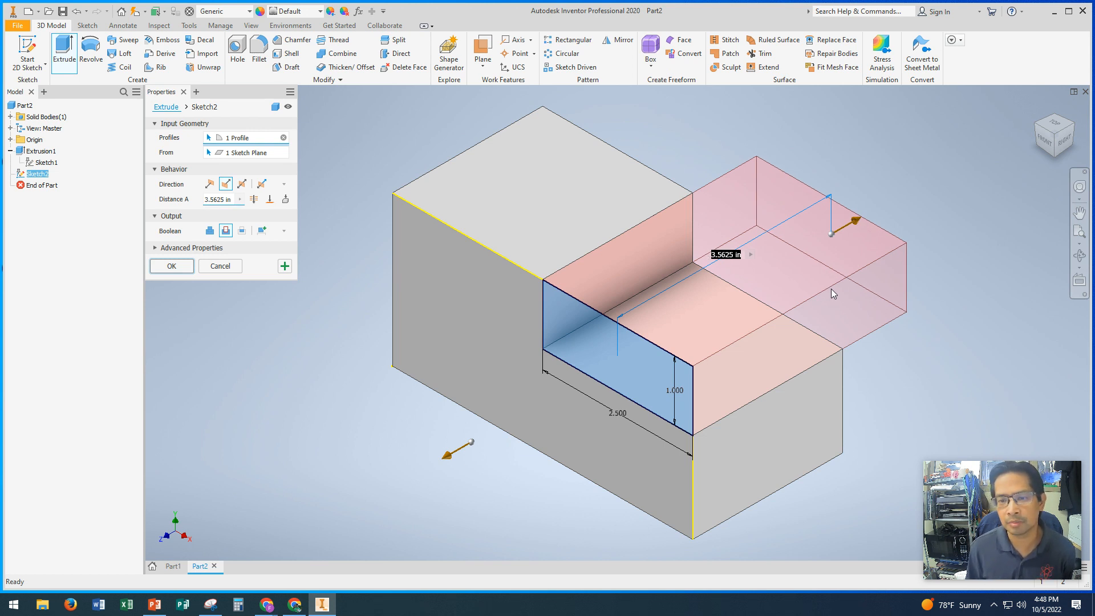
left_click_drag(831, 289, 831, 289)
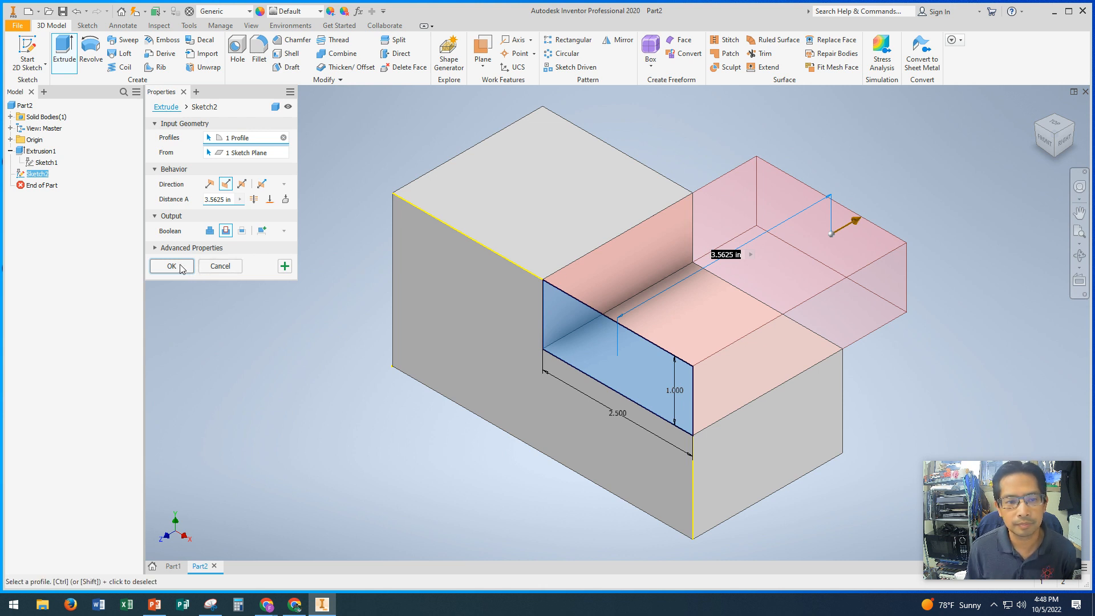
mouse_move(860, 223)
left_mouse_down()
mouse_move(710, 294)
mouse_move(467, 461)
left_mouse_up()
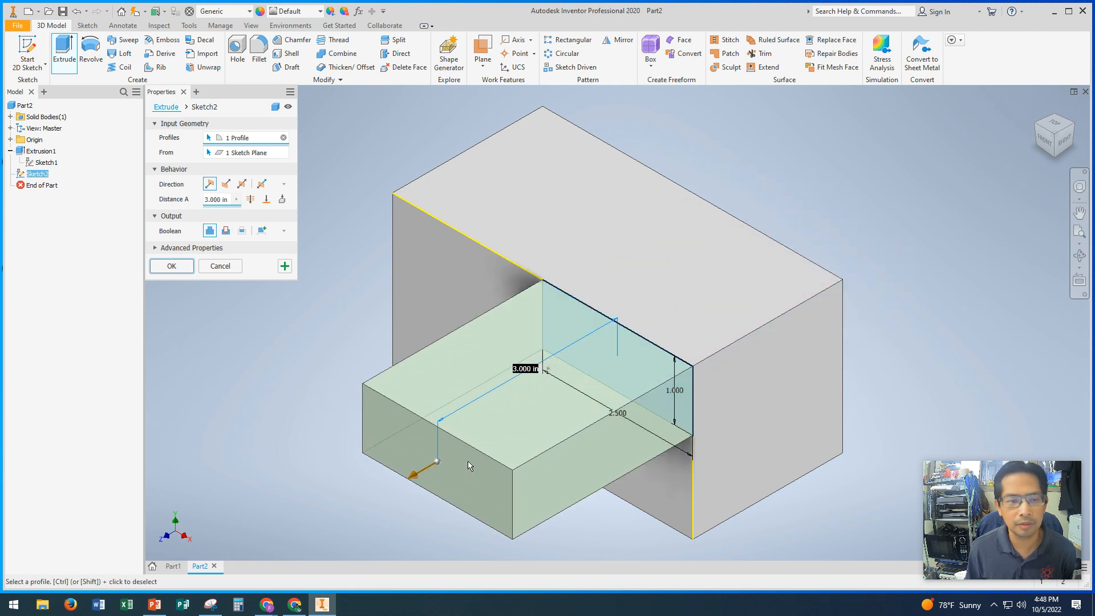
left_click(225, 232)
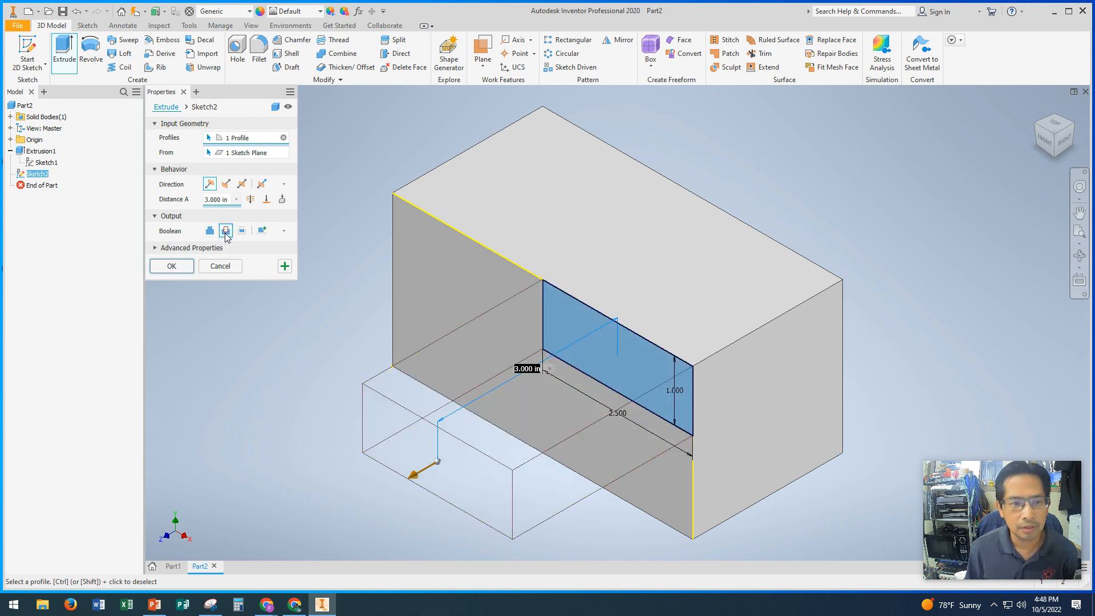
left_click(227, 185)
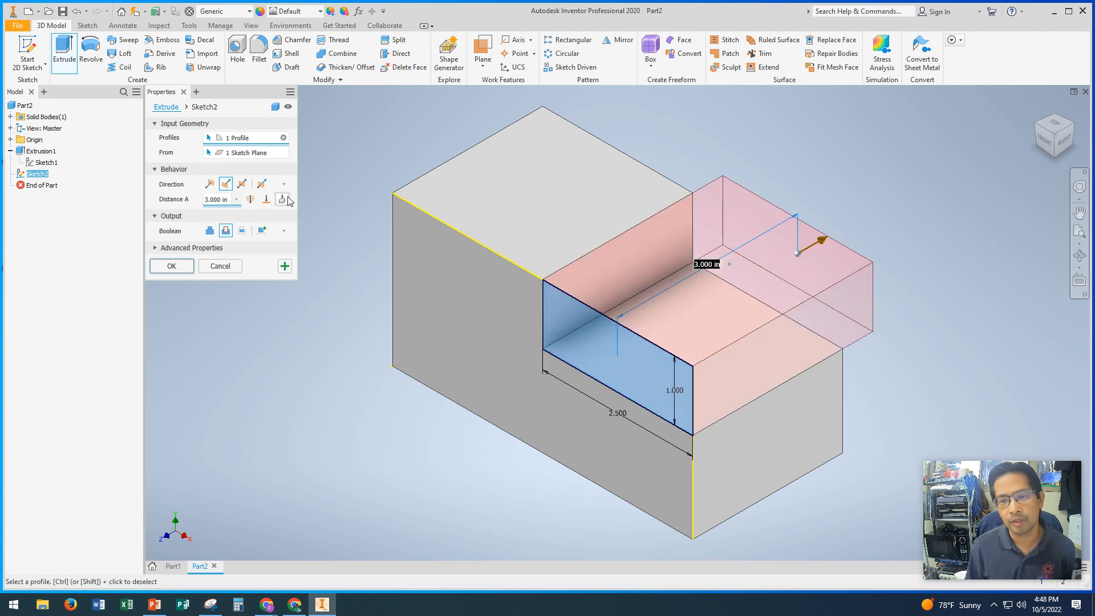
left_click(172, 266)
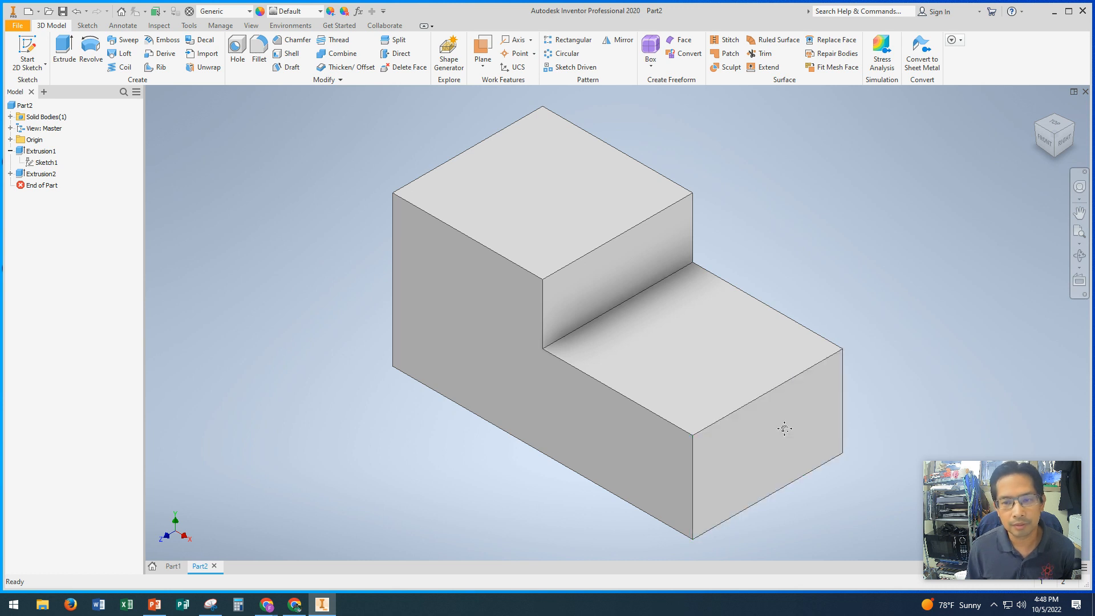
- Start a new 2D sketch on the block's lower right end face, below the notch
middle_click_drag(781, 428, 688, 370)
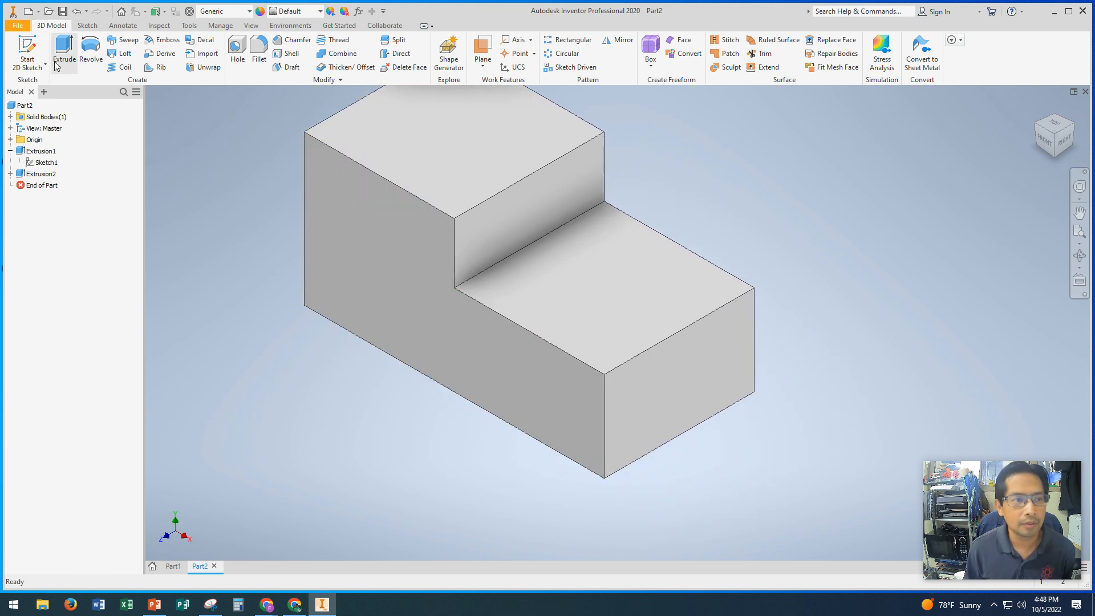
left_click(33, 48)
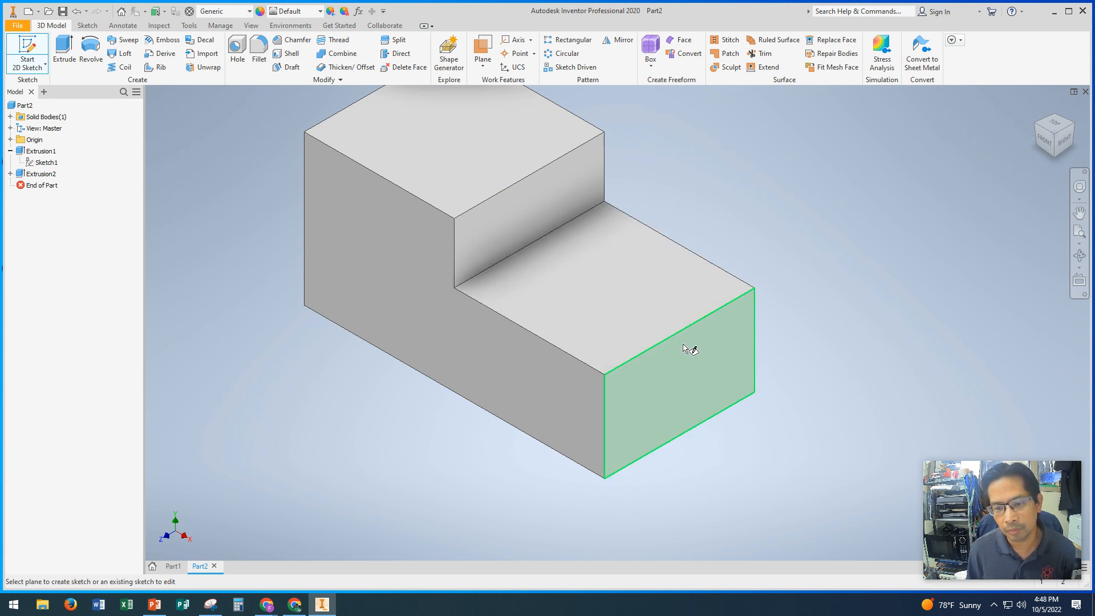
left_click(688, 372)
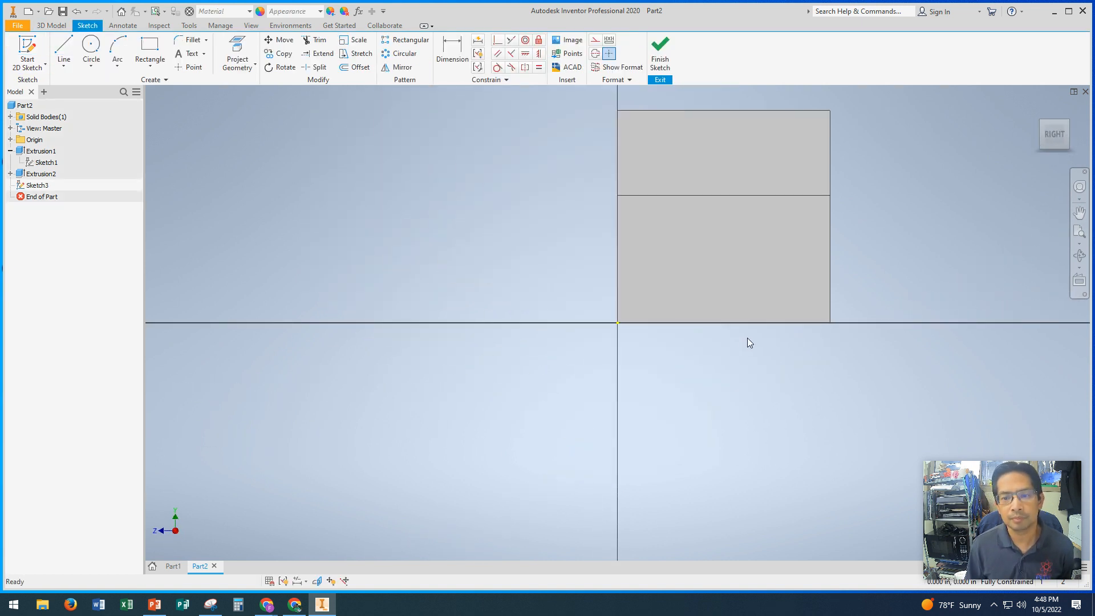
mouse_move(747, 338)
middle_mouse_down()
mouse_move(503, 347)
mouse_move(509, 369)
middle_mouse_up()
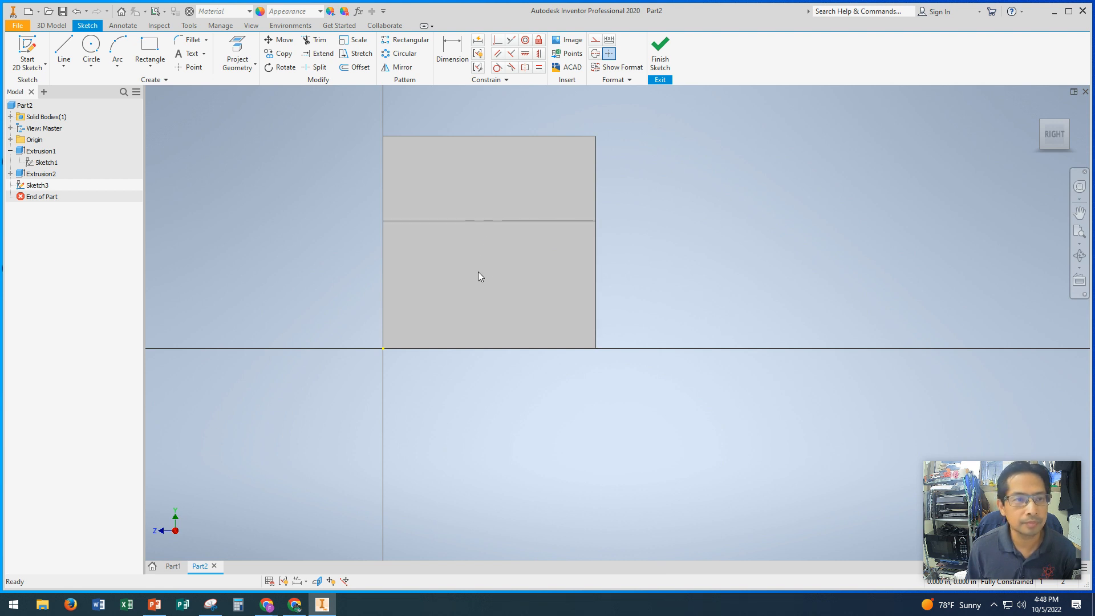
- Place sketch points at the midpoints of the end face's upper edge and left edge
left_click(188, 68)
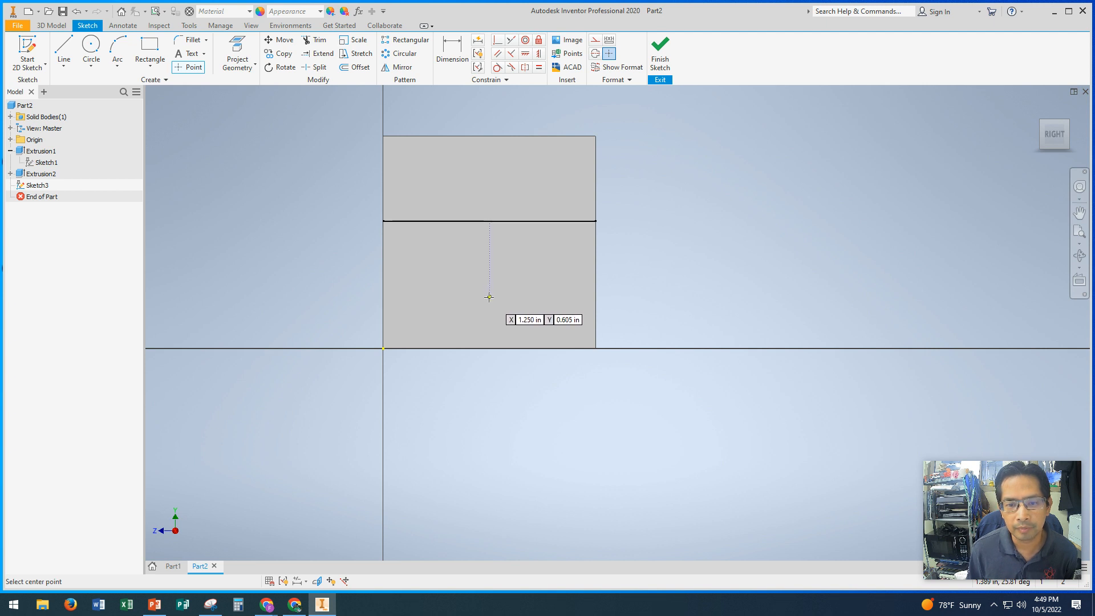
key("Tab")
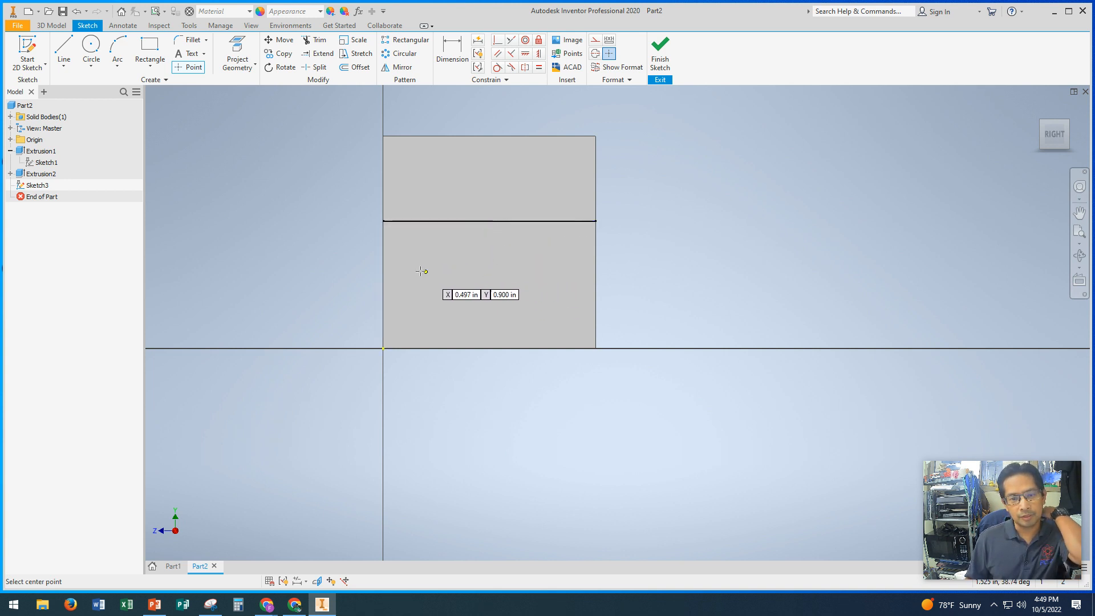
left_click(489, 221)
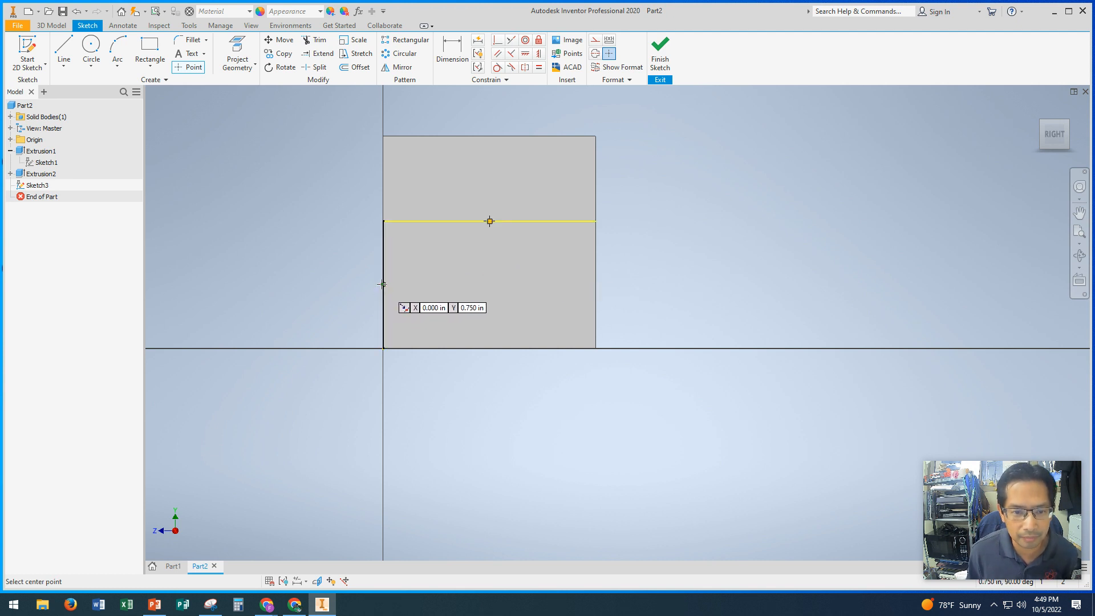
left_click(382, 284)
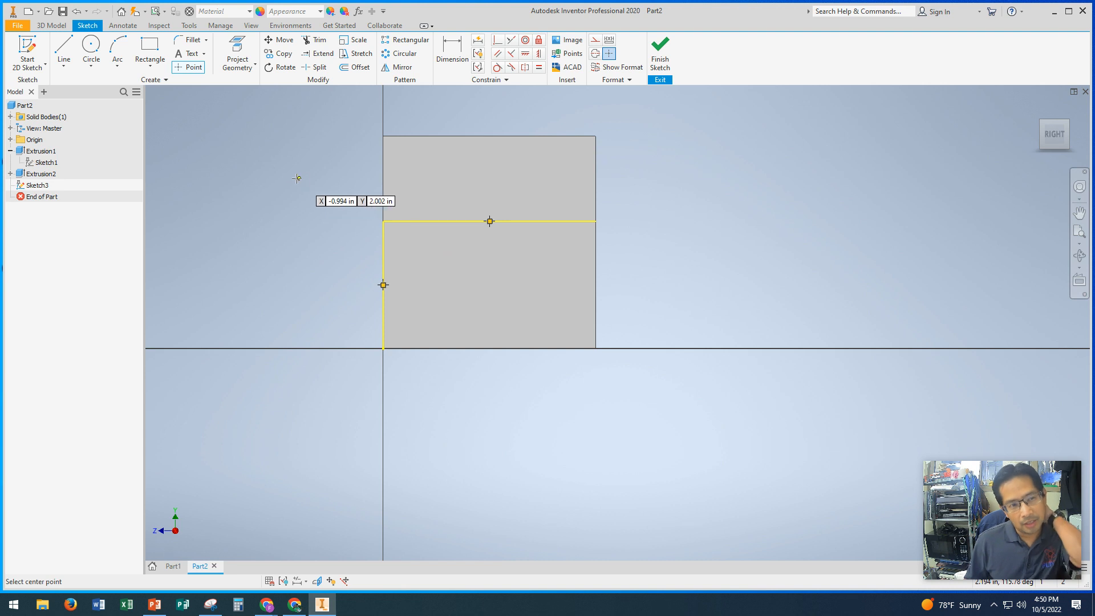
- Draw a 0.5 in diameter circle at the end face's center, aligned with both midpoint points, and finish the sketch
left_click(90, 46)
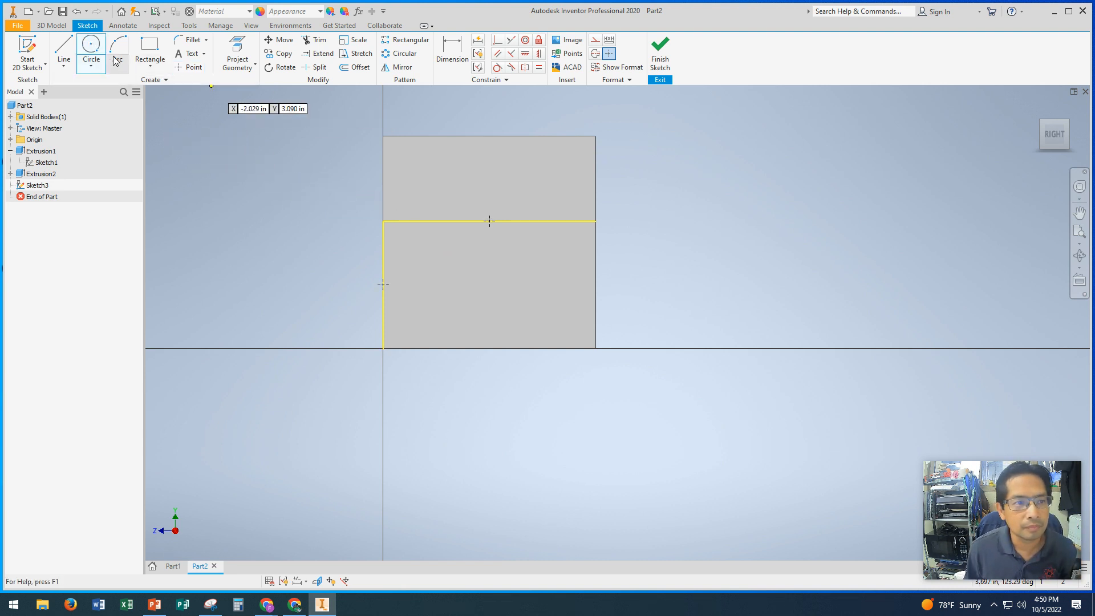
left_click(91, 45)
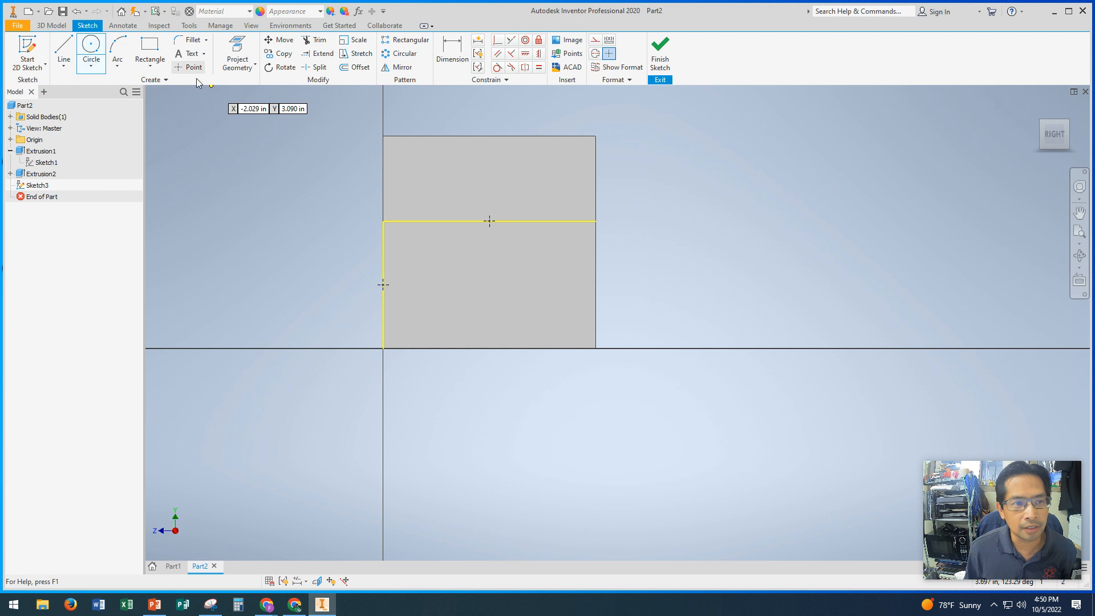
left_click(488, 284)
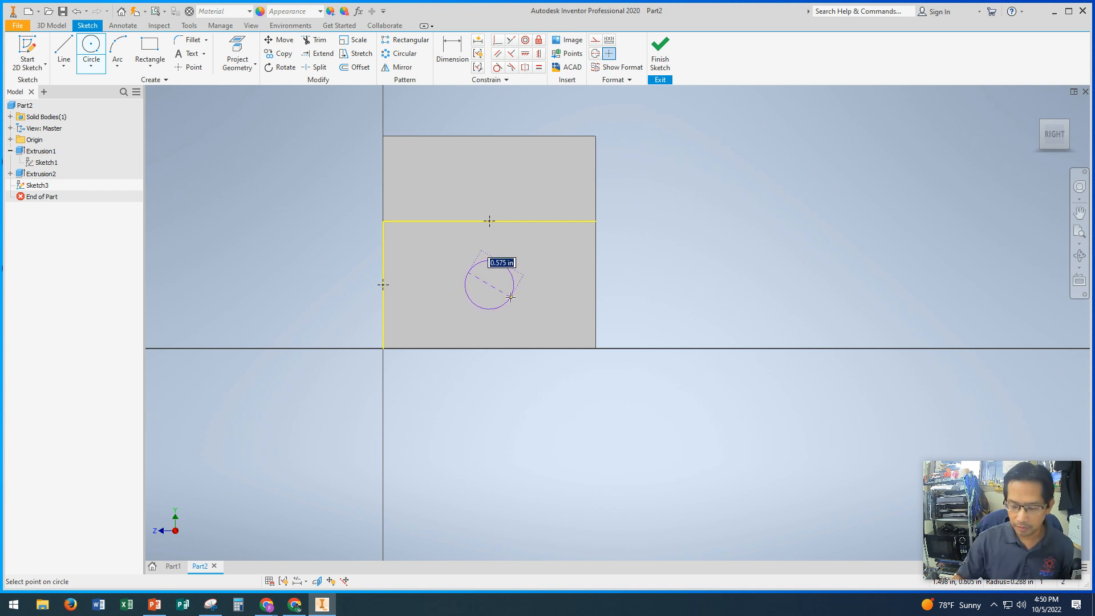
type(".5")
key("Return")
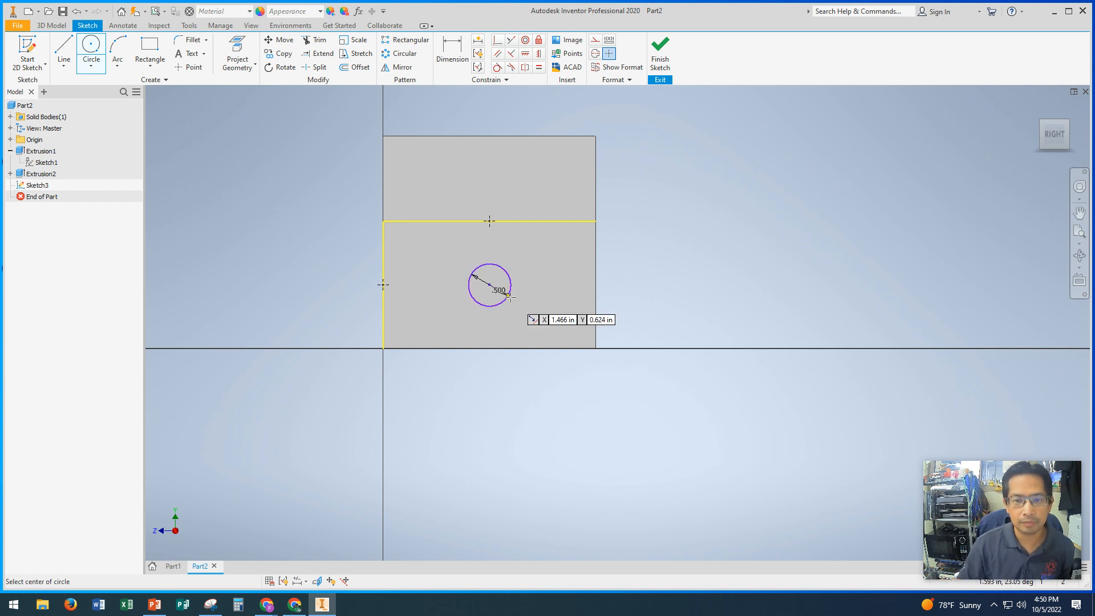
left_click(657, 52)
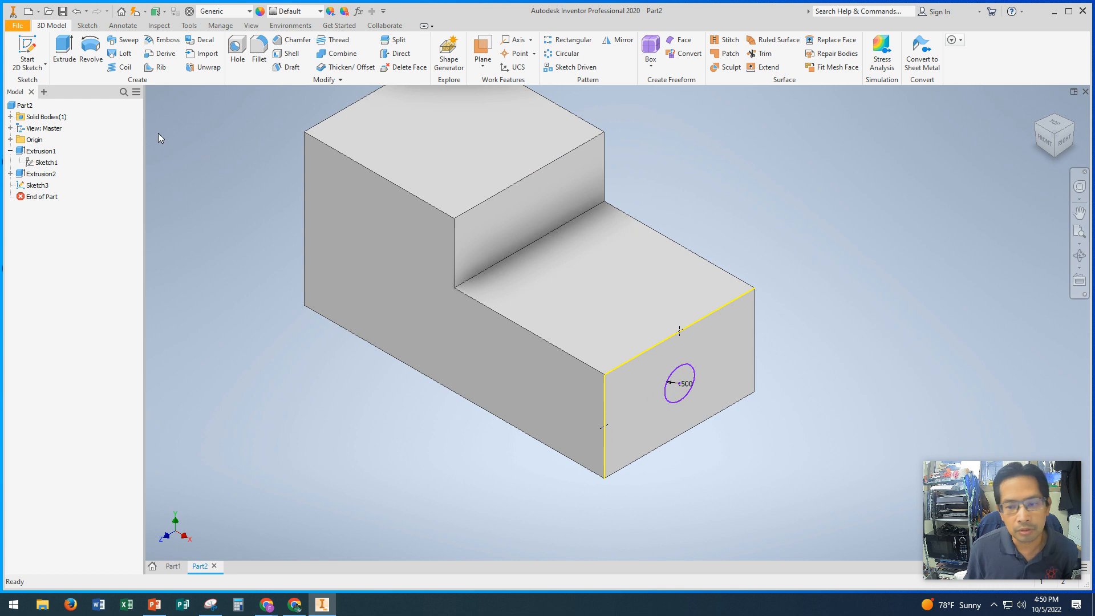
- Extrude the circle as a cut into the solid through all, making a hole along the block's full length
left_click(64, 41)
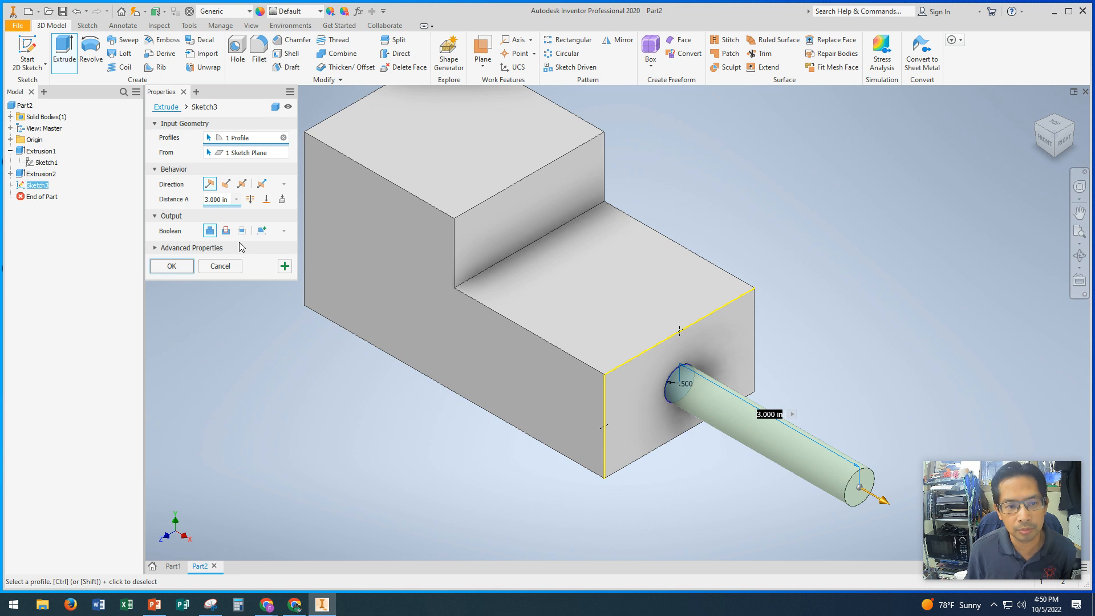
left_click(225, 231)
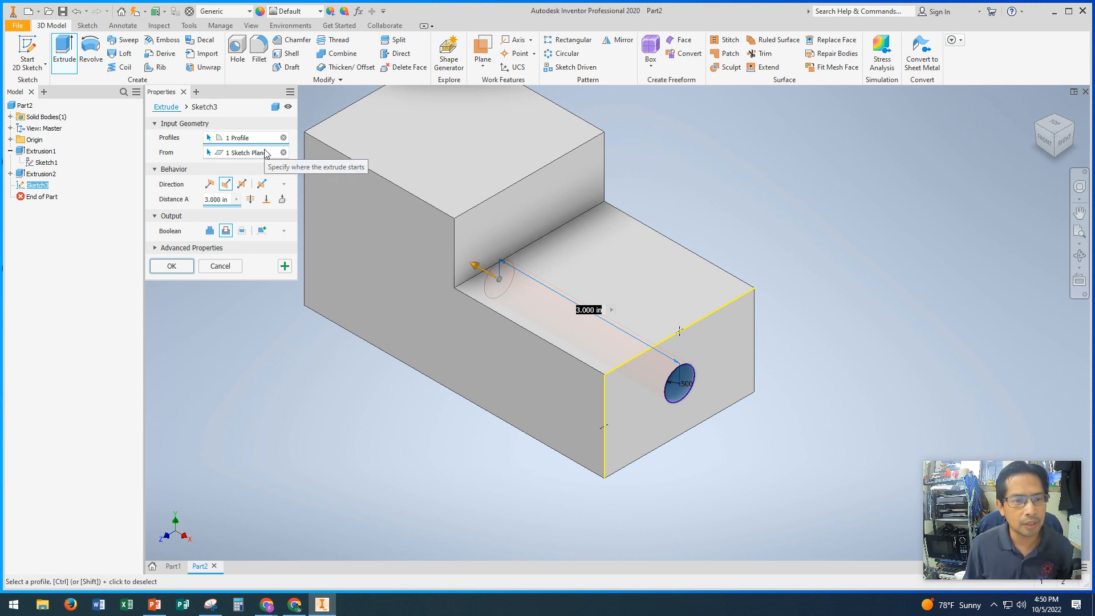
left_click(251, 200)
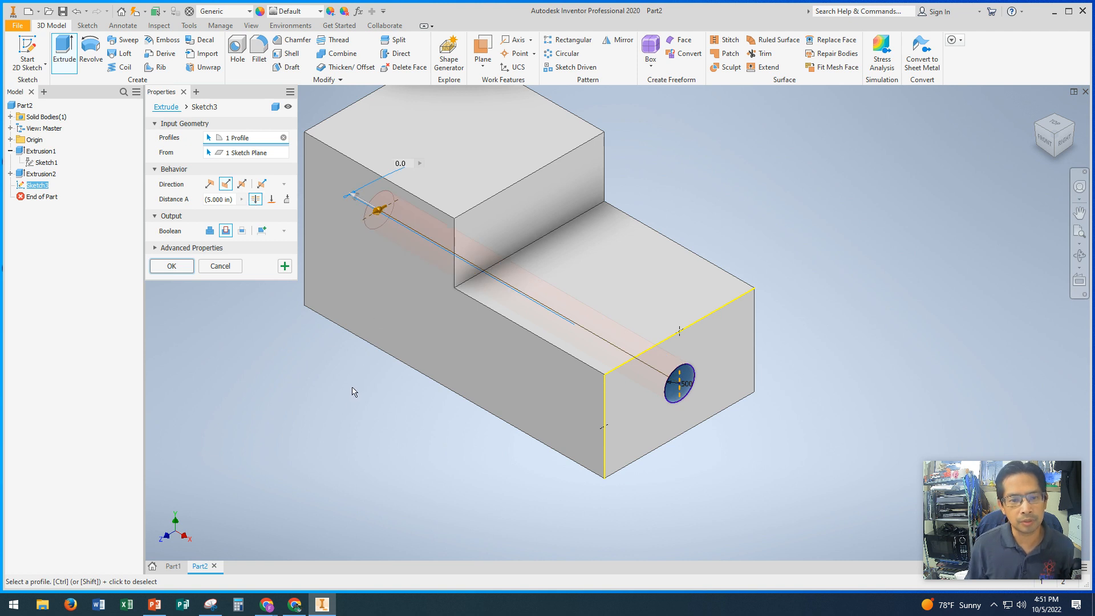
right_click_drag(378, 380, 341, 392)
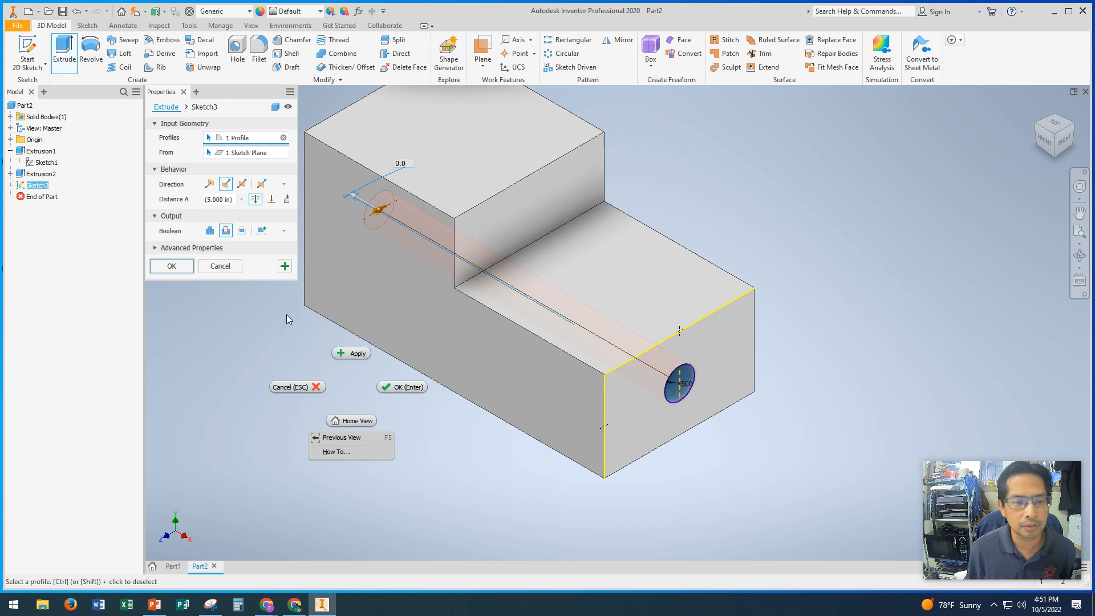
left_click(168, 268)
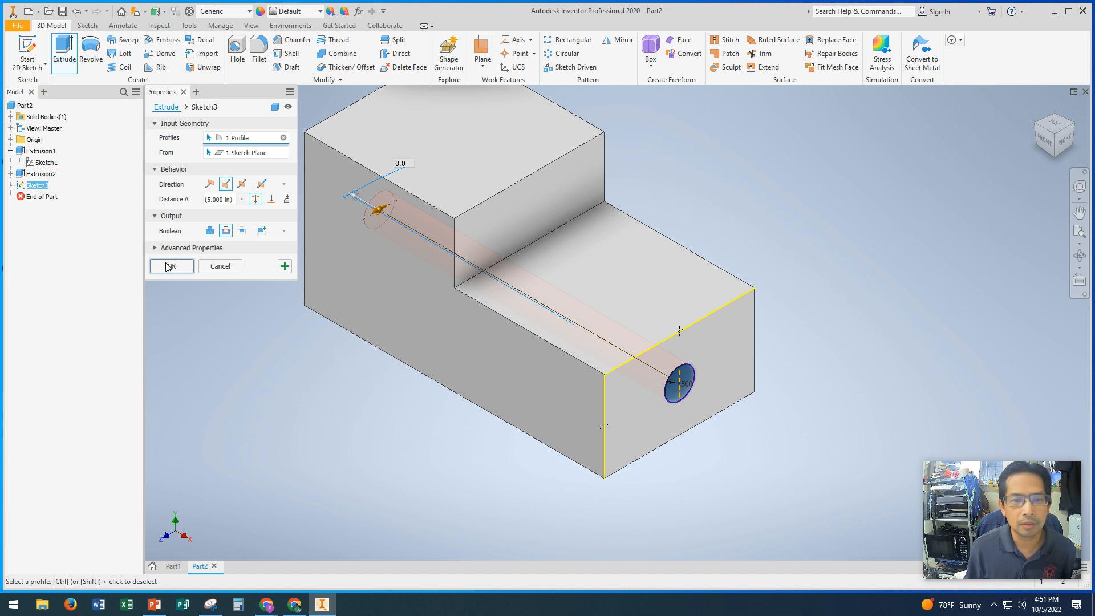
left_click(169, 266)
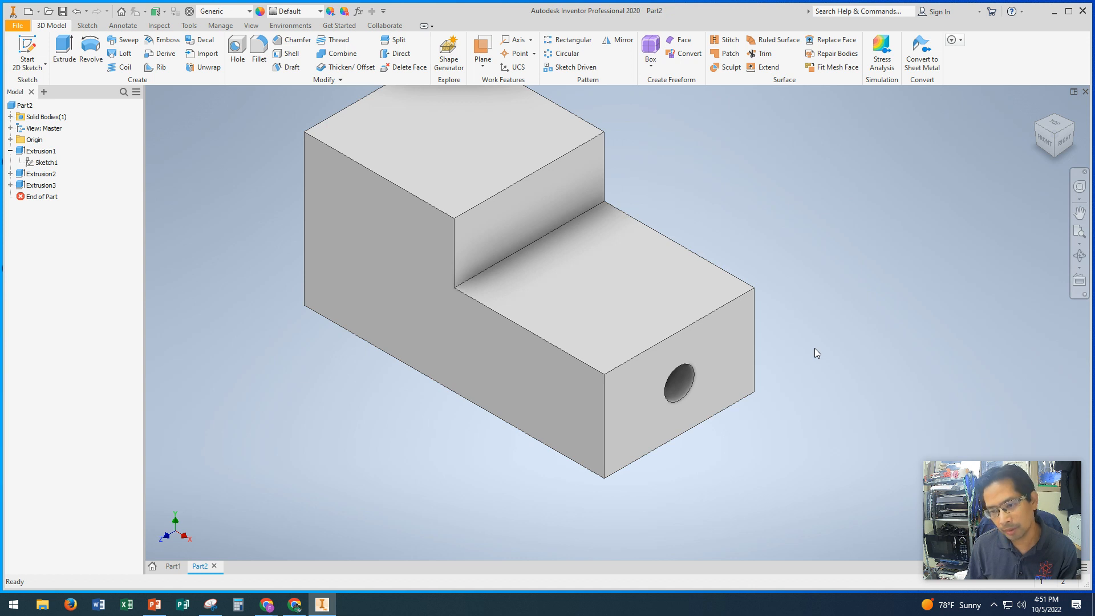
- Examine the finished block by orbiting it and viewing its front, right and top sides, returning to the home view
key("F4")
left_click_drag(815, 348, 806, 306)
key("Escape")
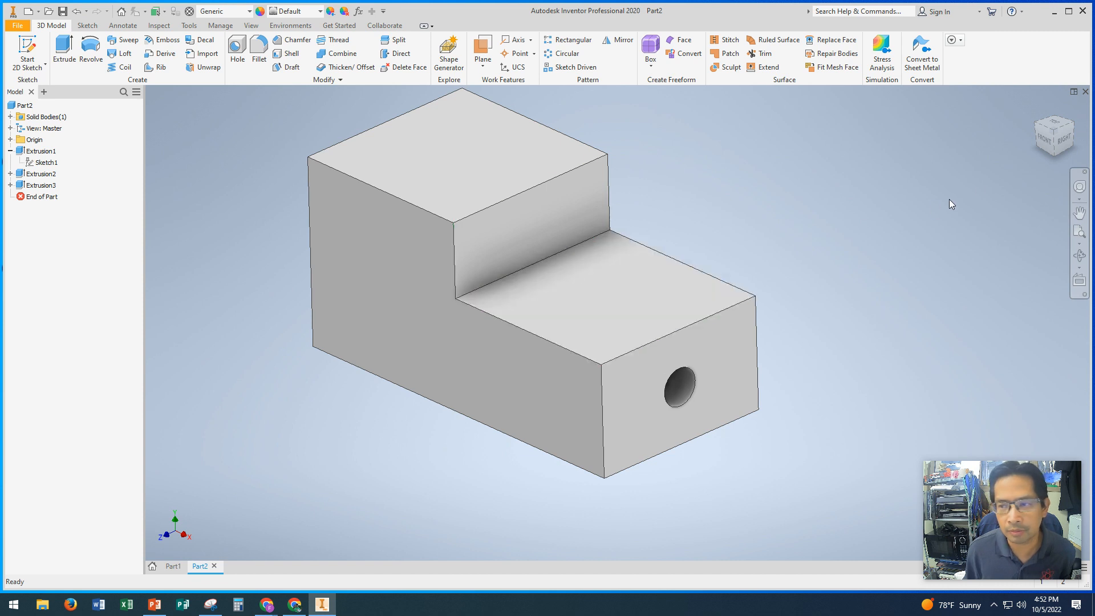
left_click(1047, 141)
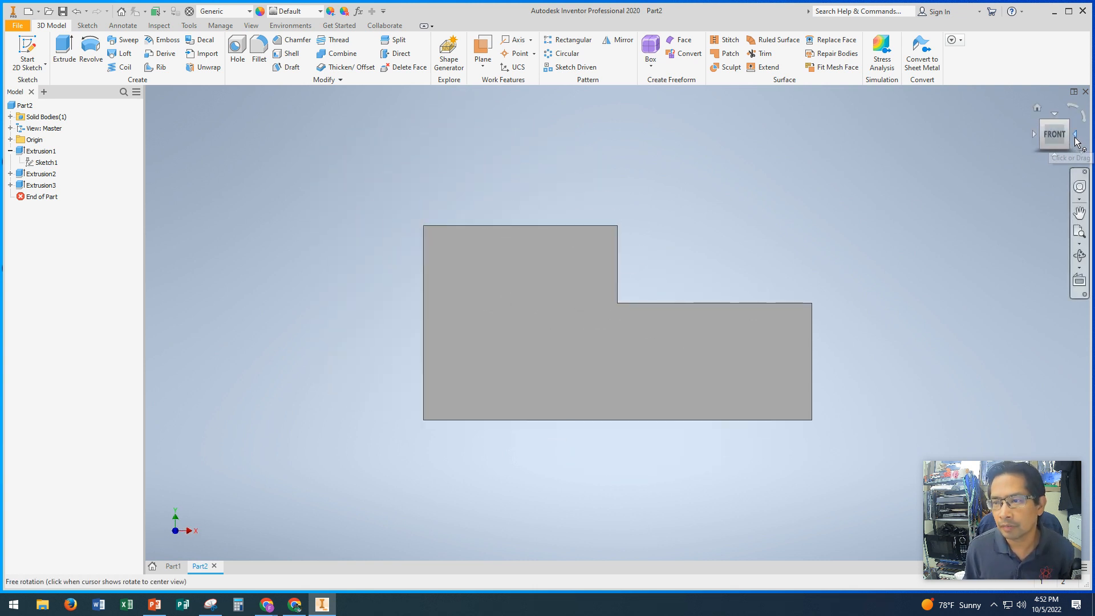
left_click(1038, 109)
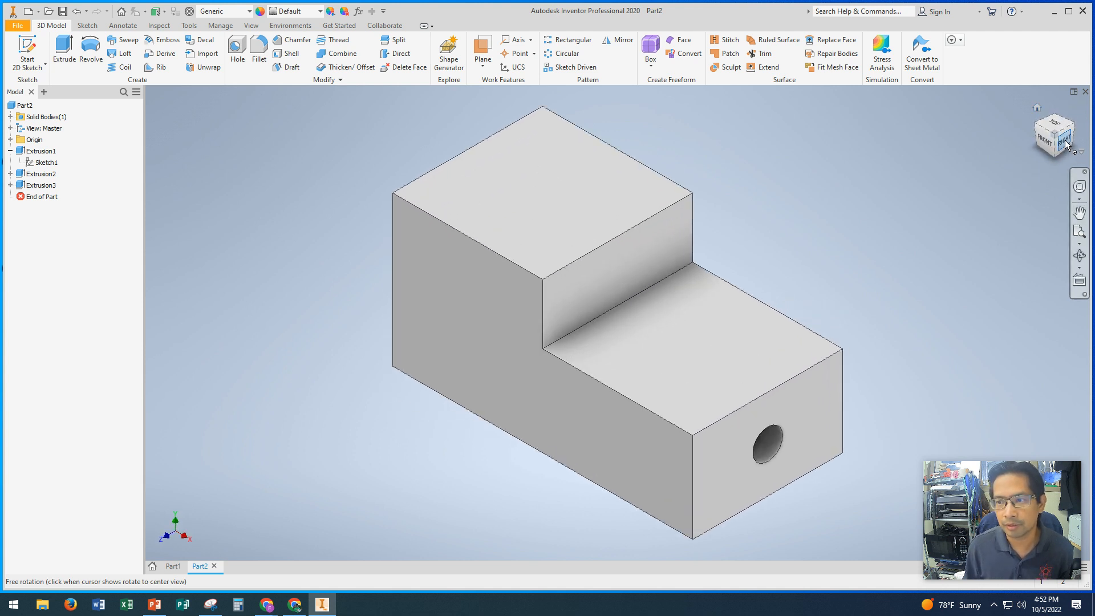
left_click(1064, 142)
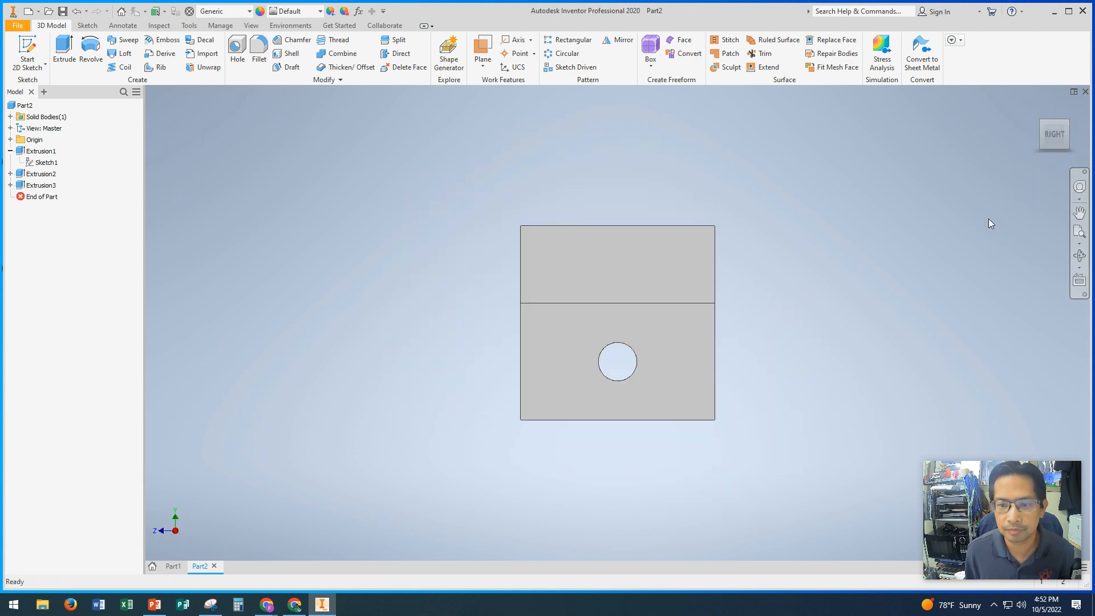
left_click(1039, 109)
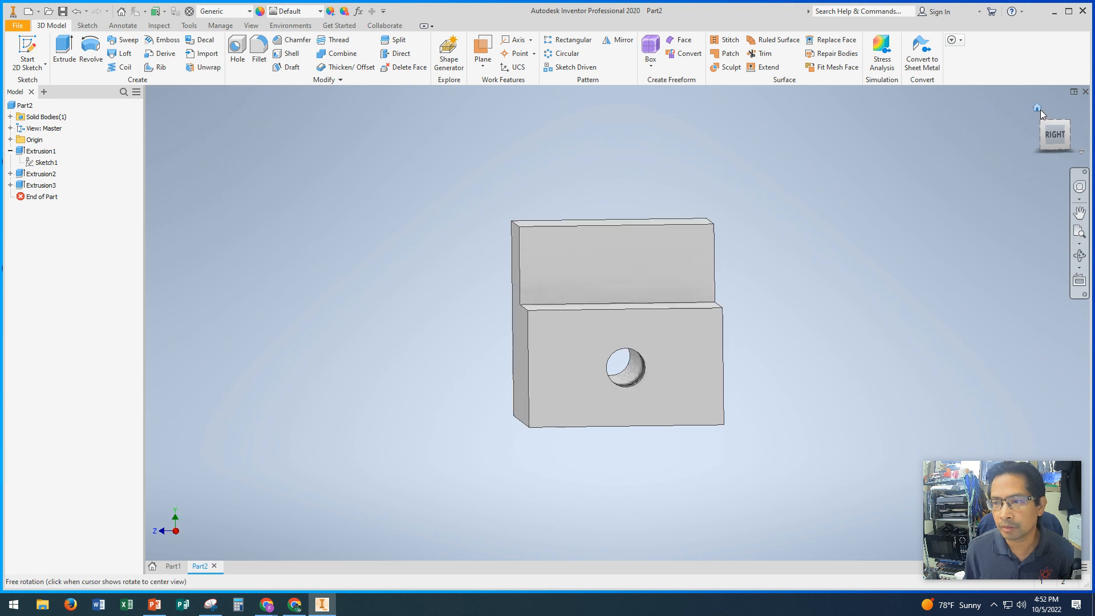
left_click(1053, 127)
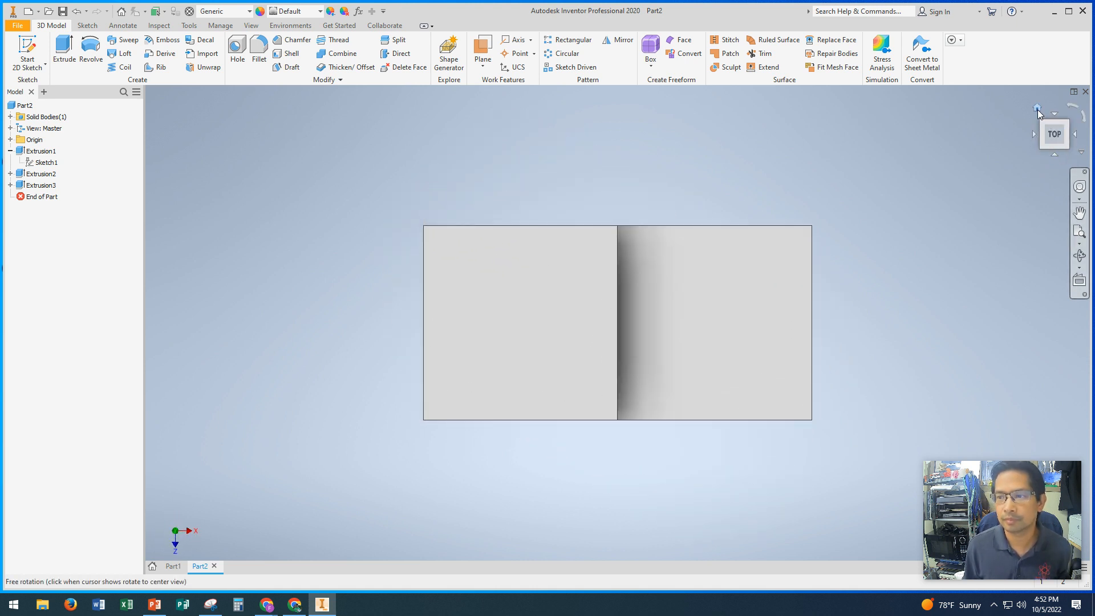
left_click(1038, 109)
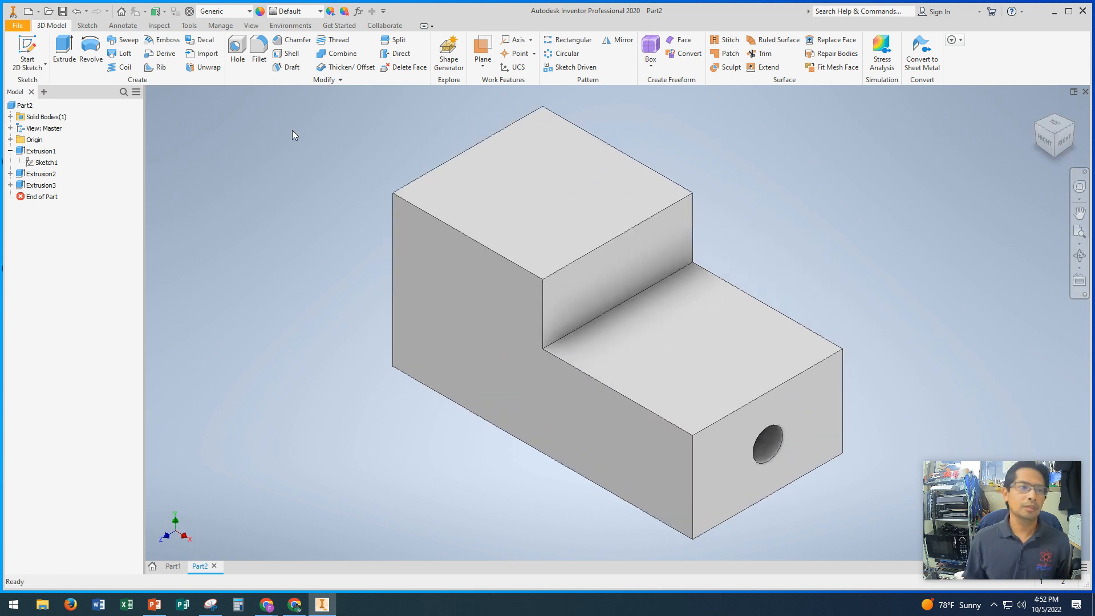
- Start saving the part as a new file and choose the personal CIM folder on the Desktop as its location
left_click(19, 26)
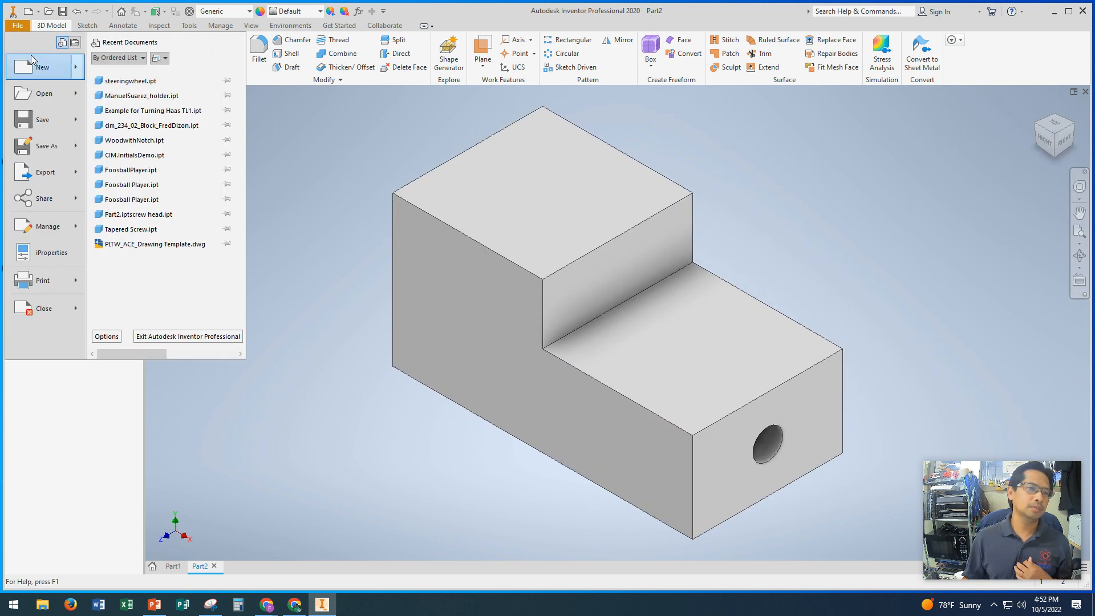
left_click(34, 154)
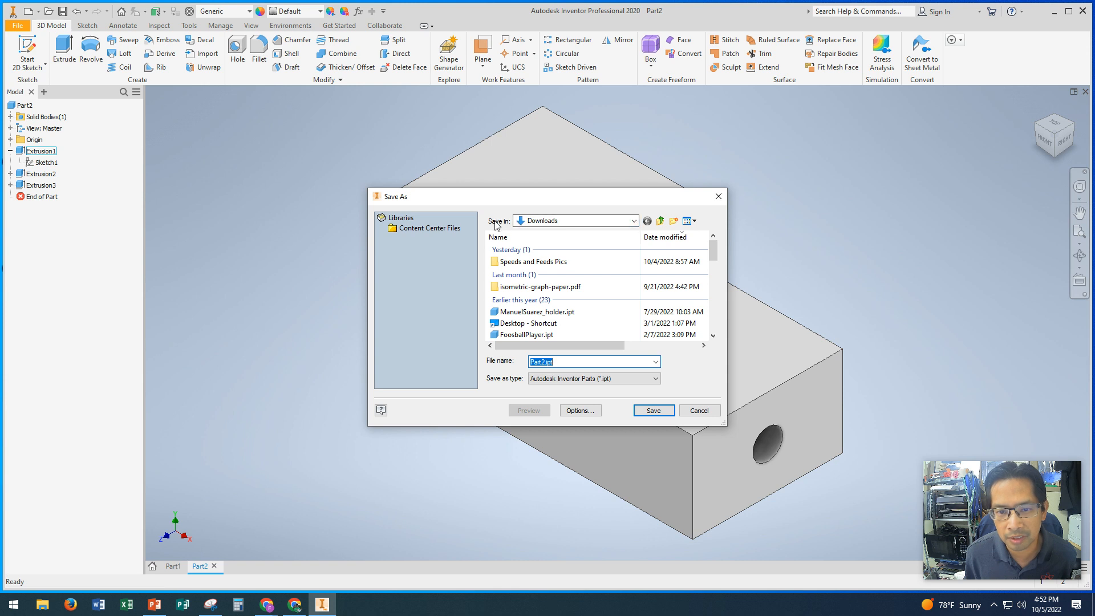
left_click(634, 221)
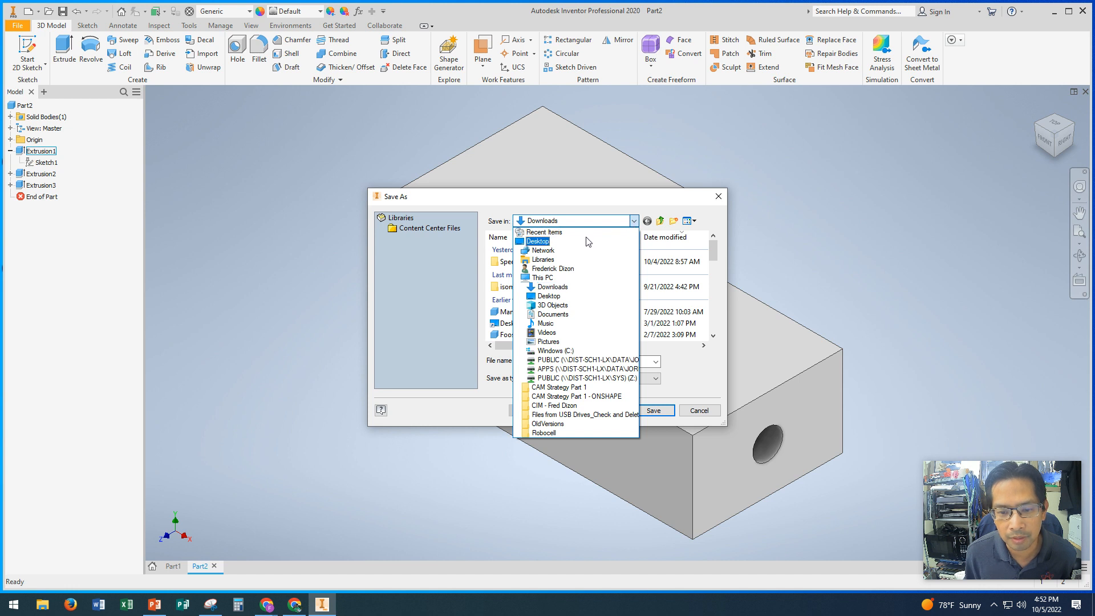
left_click(540, 244)
scroll(570, 285, "down", 4)
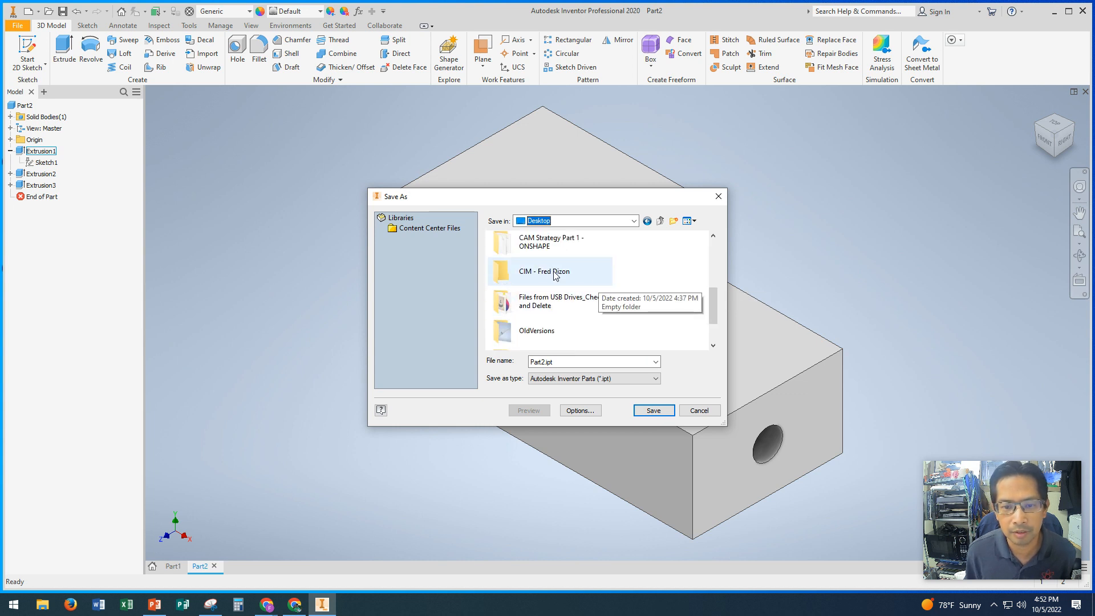
double_click(555, 276)
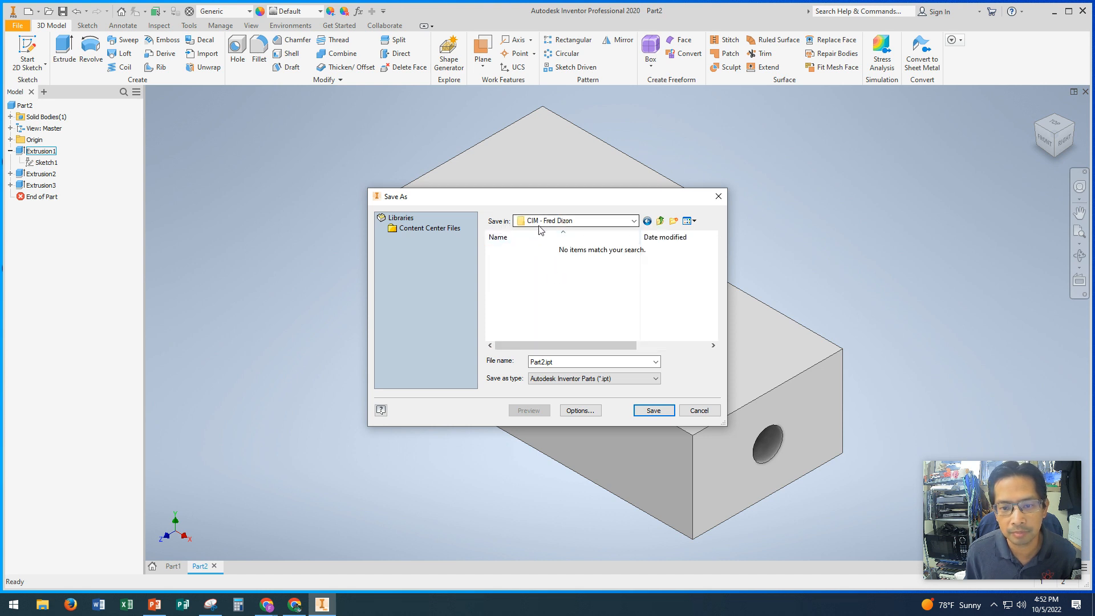
- Name the part file "Introduction to Inventor" and save it as an Autodesk Inventor part (.ipt)
left_click(539, 363)
double_click(536, 362)
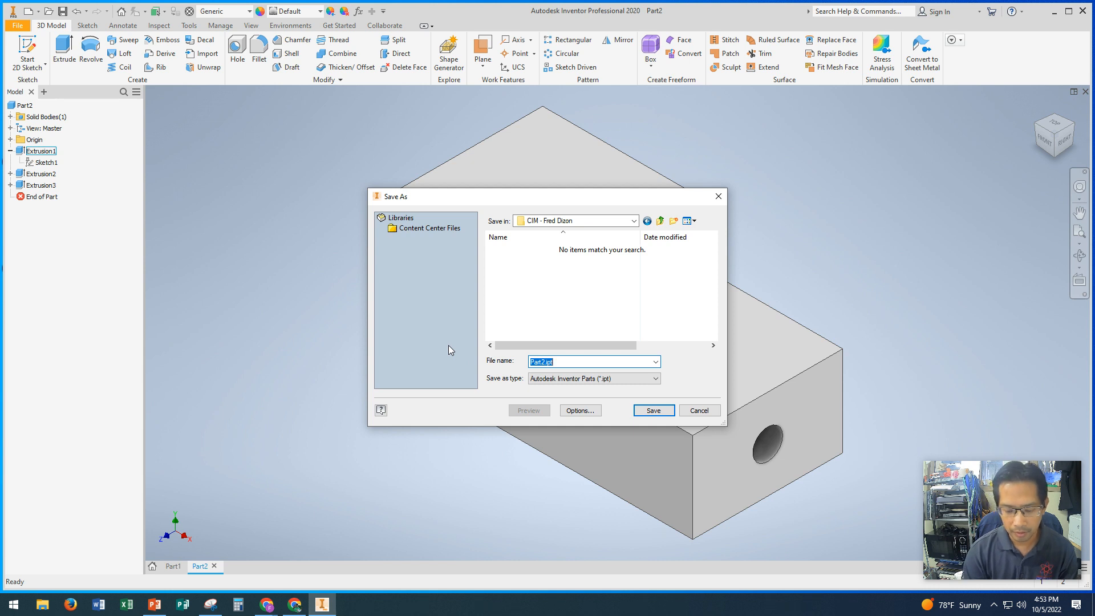
type("In")
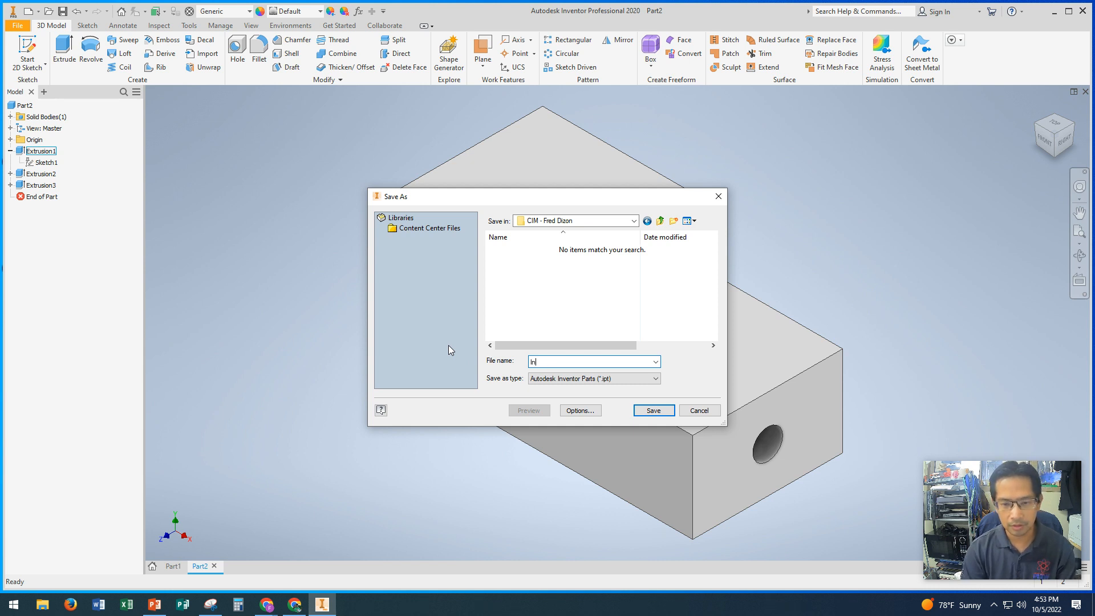
type("troducti")
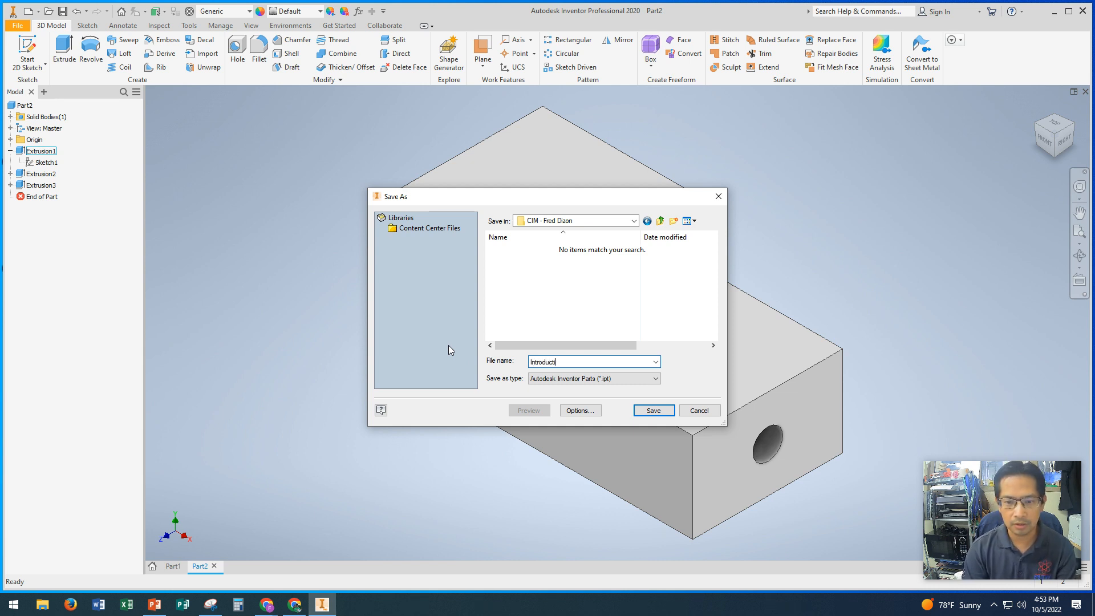
type("on to ")
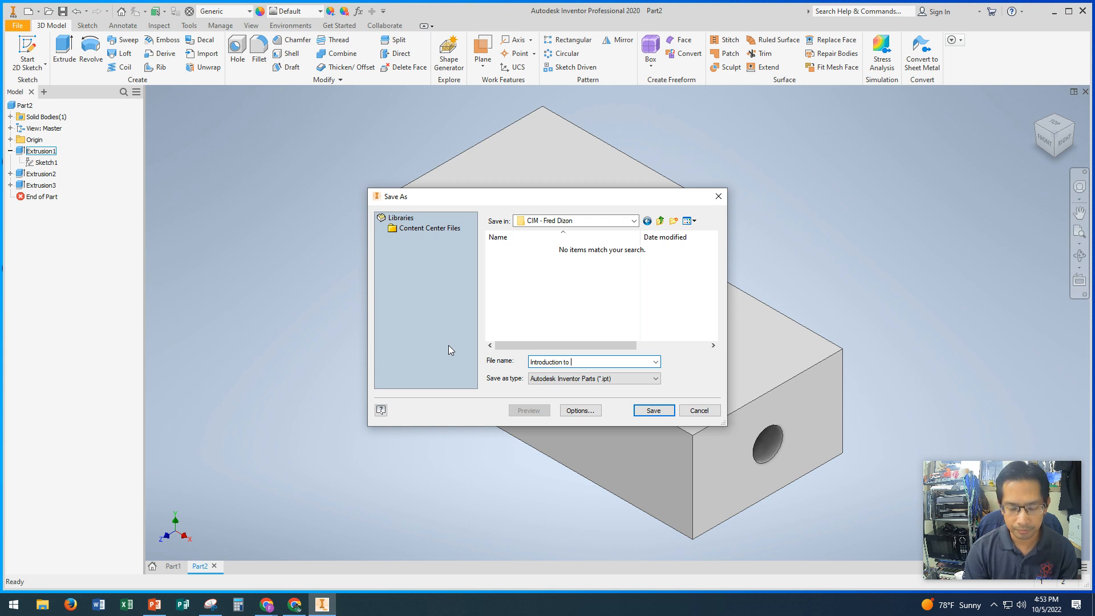
type("Inventor")
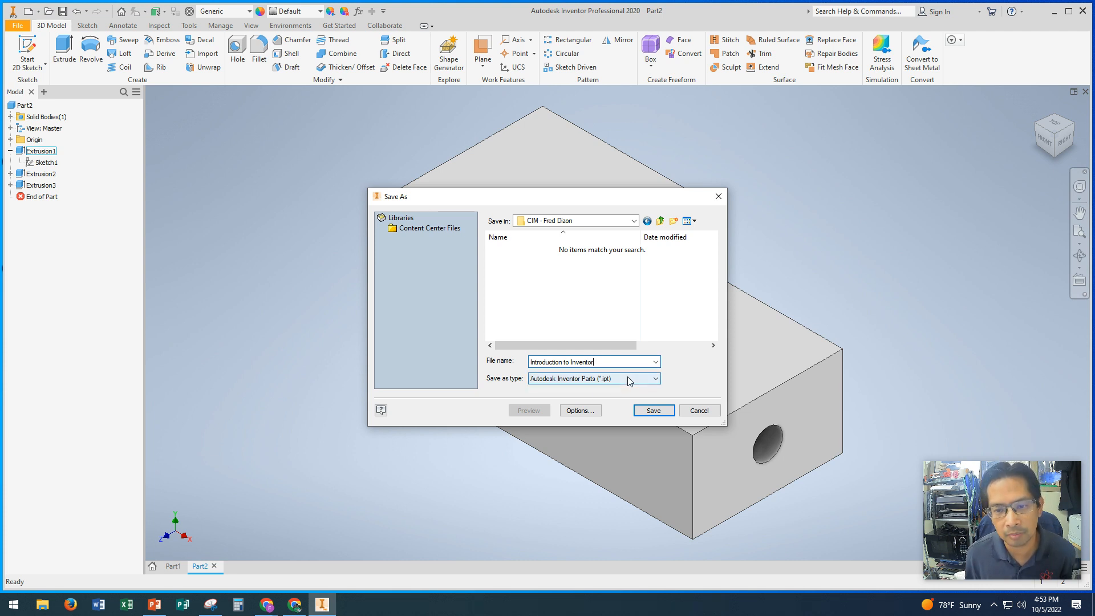
left_click(656, 411)
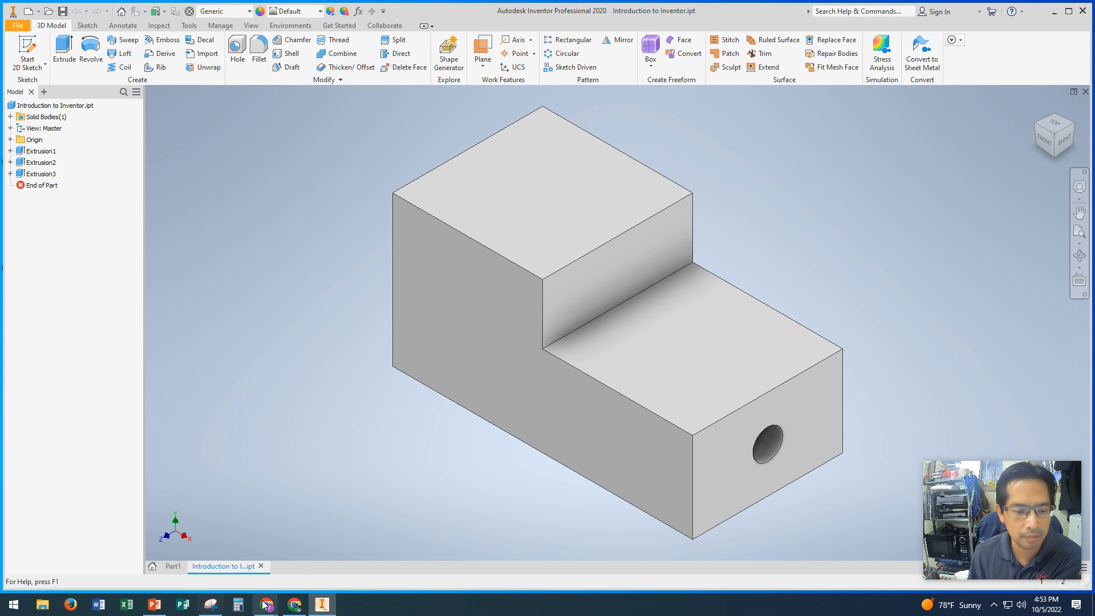
- Switch to the Chrome browser window showing YouTube Studio
left_click(296, 606)
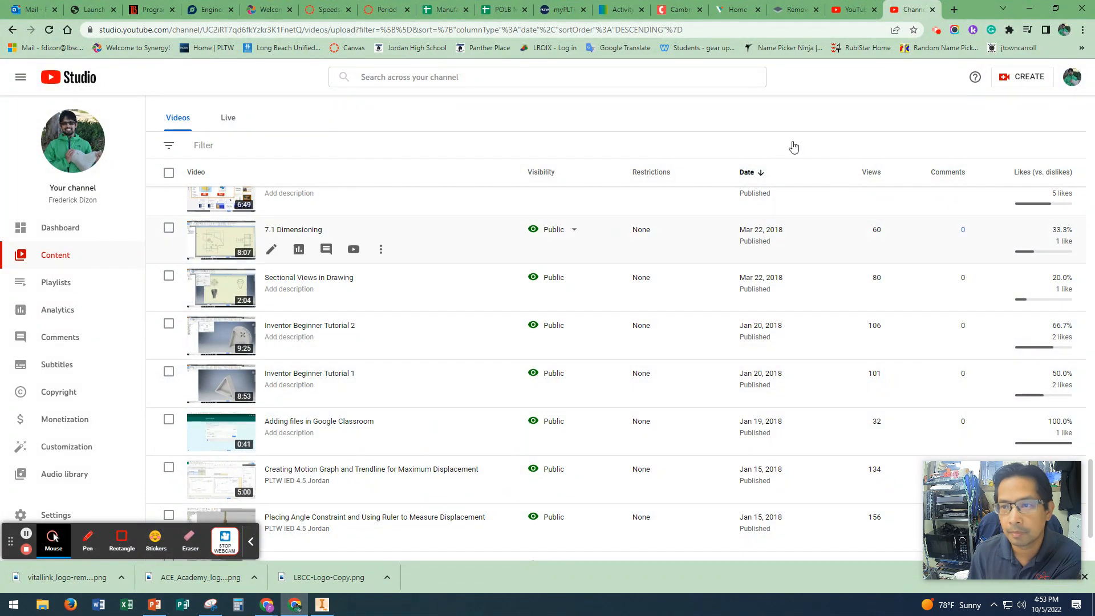